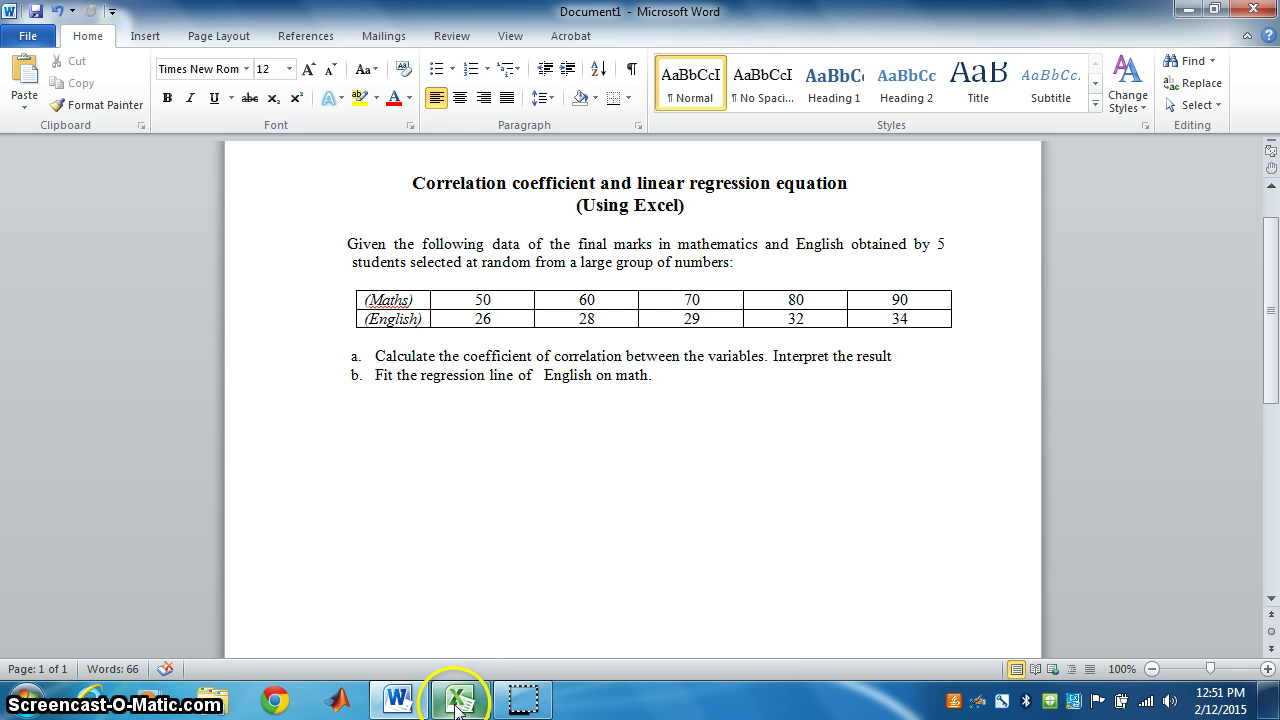
Switch to the Excel workbook Book1 and enter the label "r=" in cell B10.
mouse_move(455, 703)
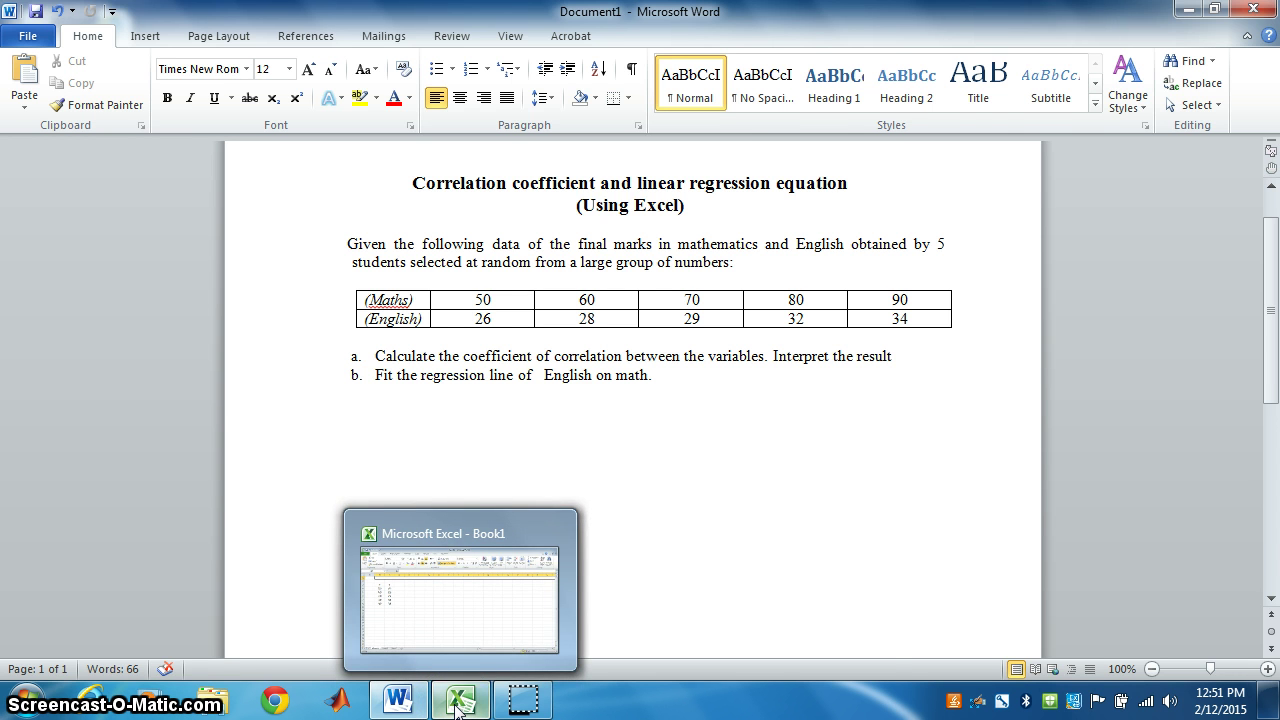
click(455, 705)
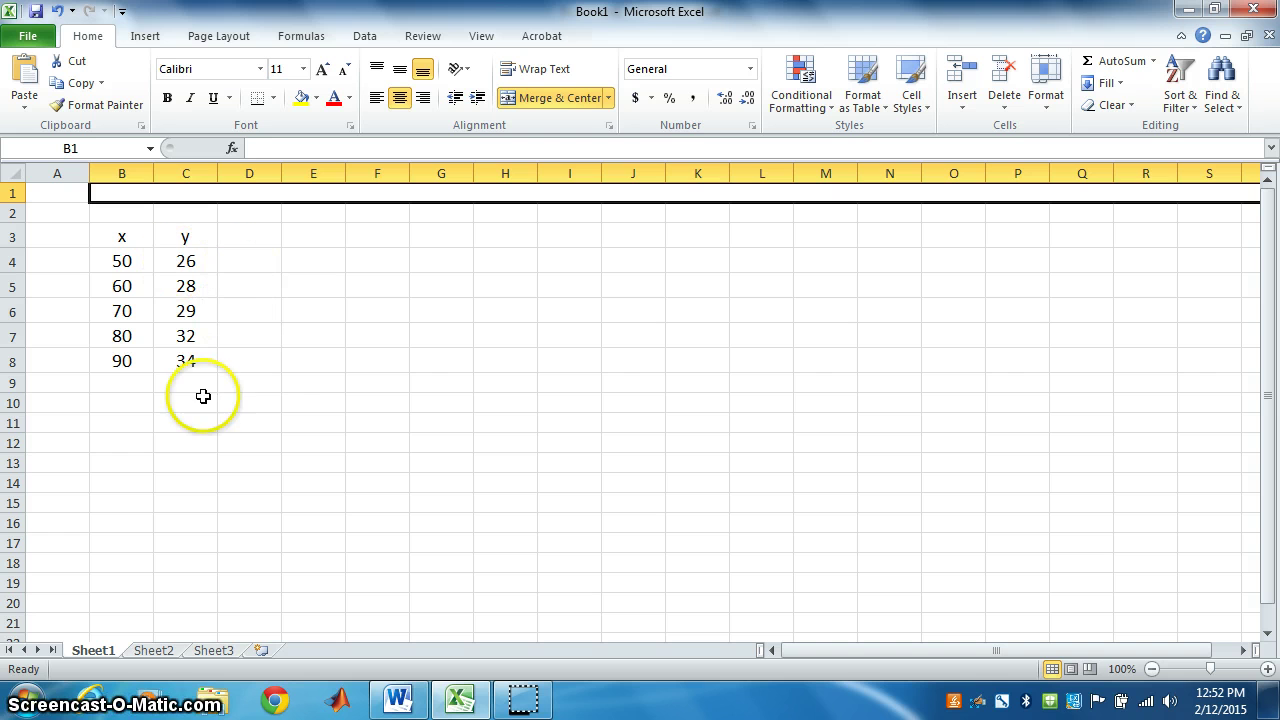
click(129, 407)
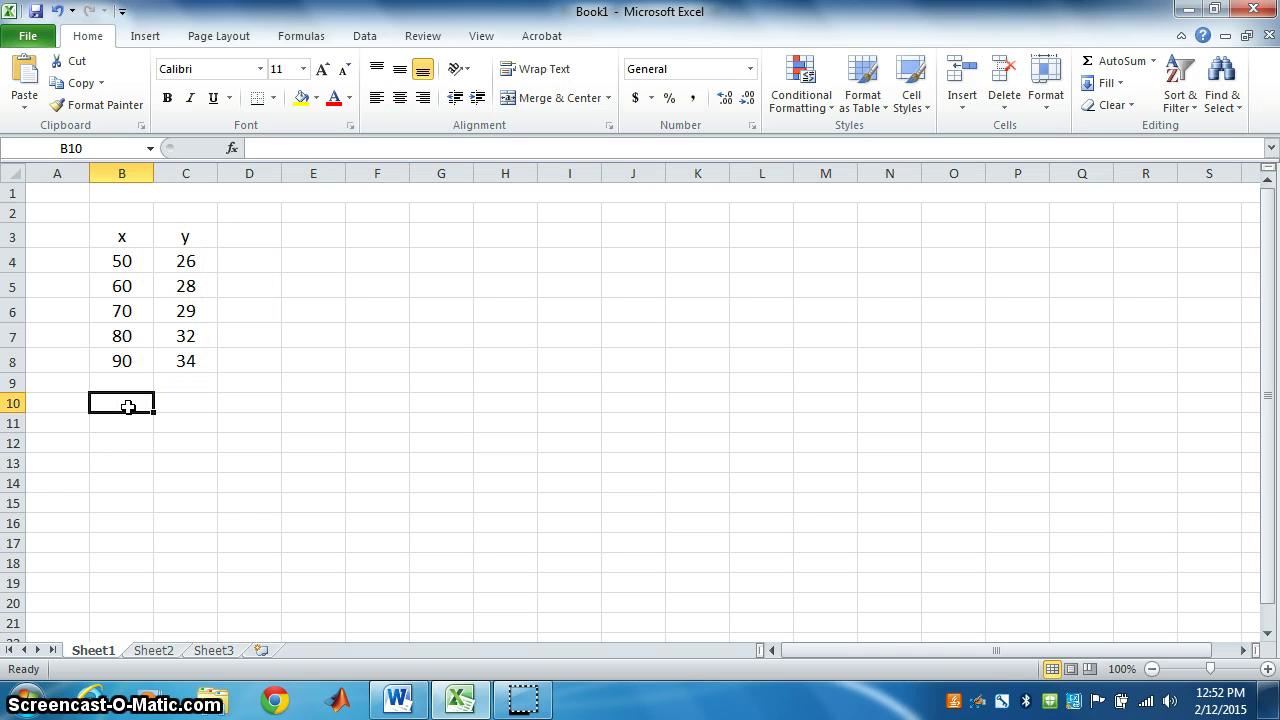
text(r=)
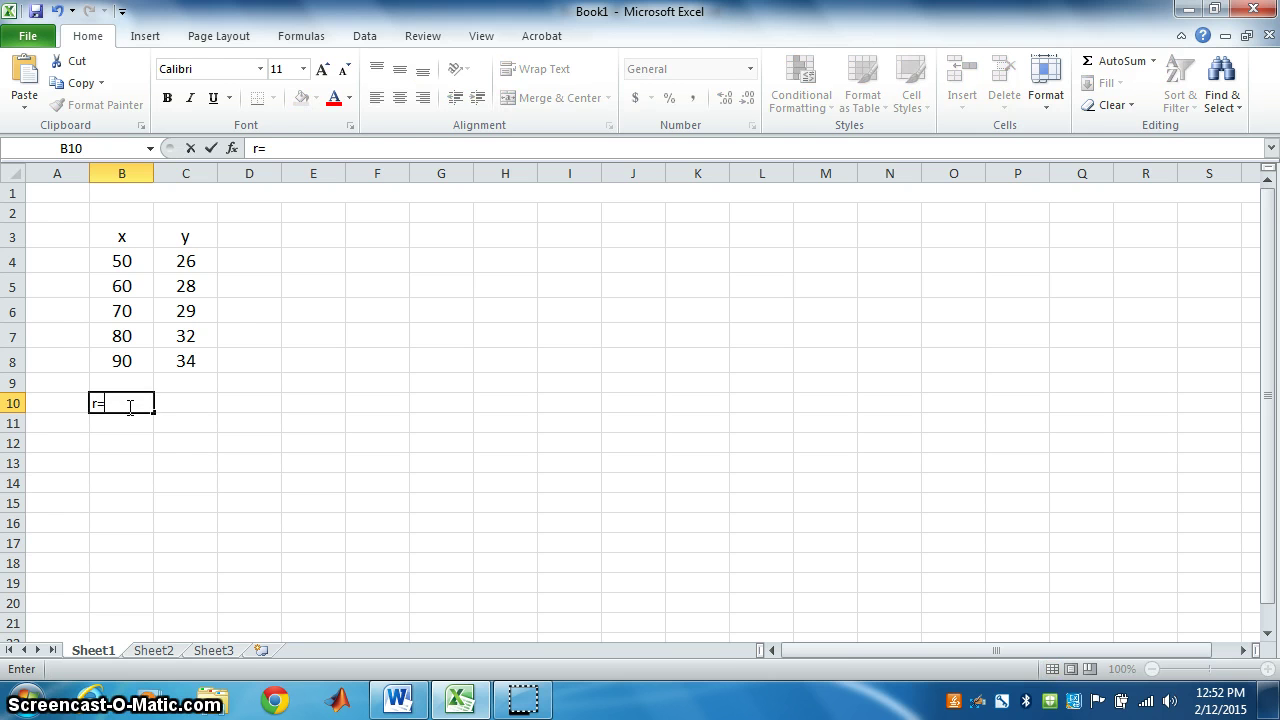
Calculate the correlation coefficient in cell C10 with =CORREL(C4:C8,B4:B8).
click(178, 407)
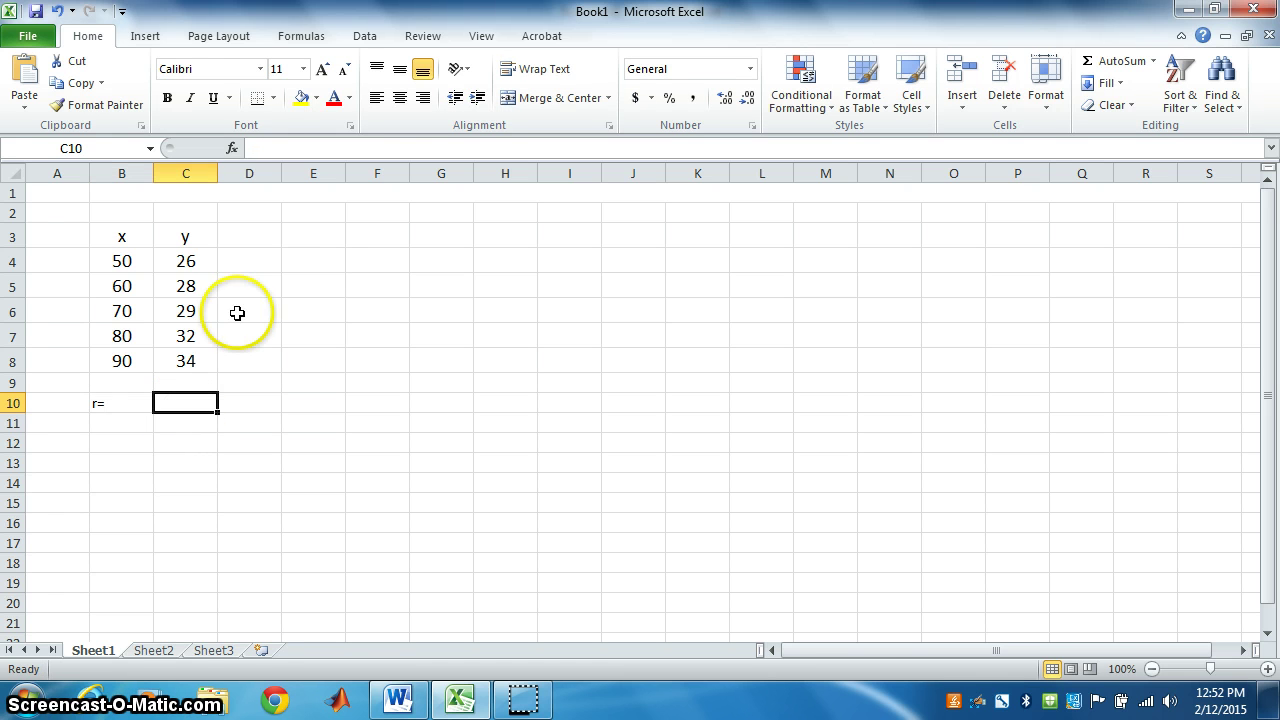
click(253, 148)
text(=)
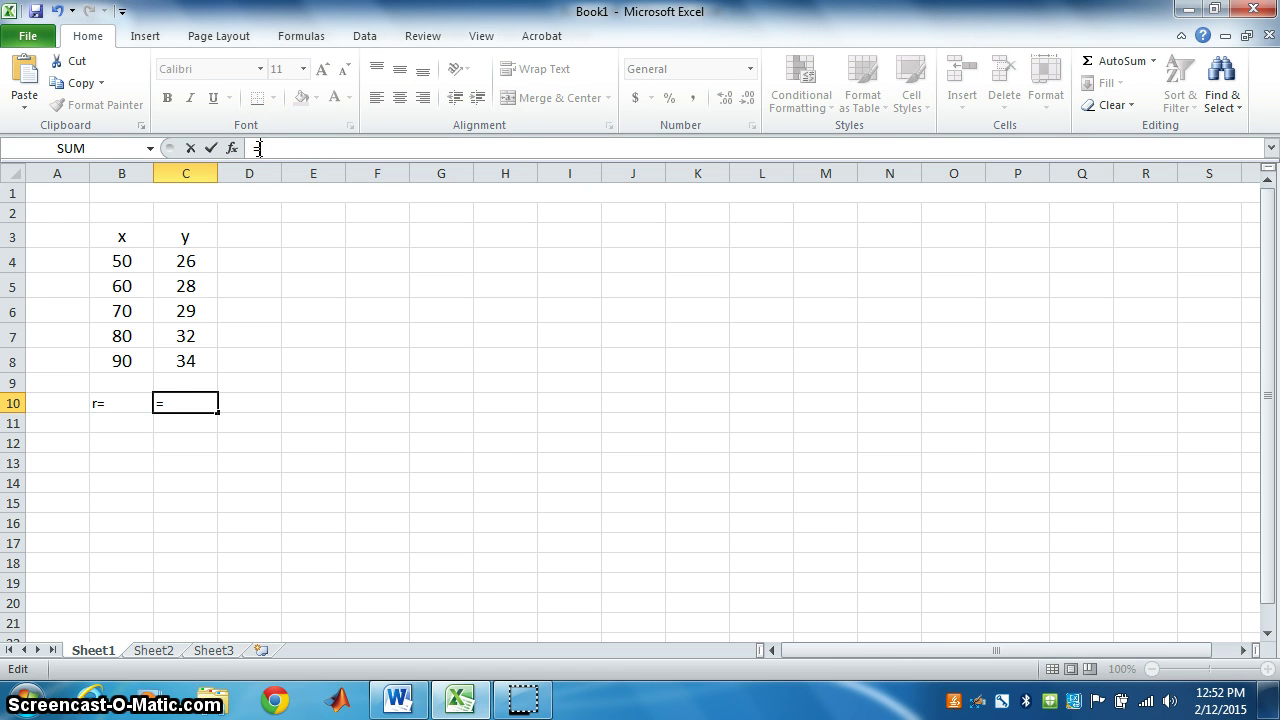
text(co)
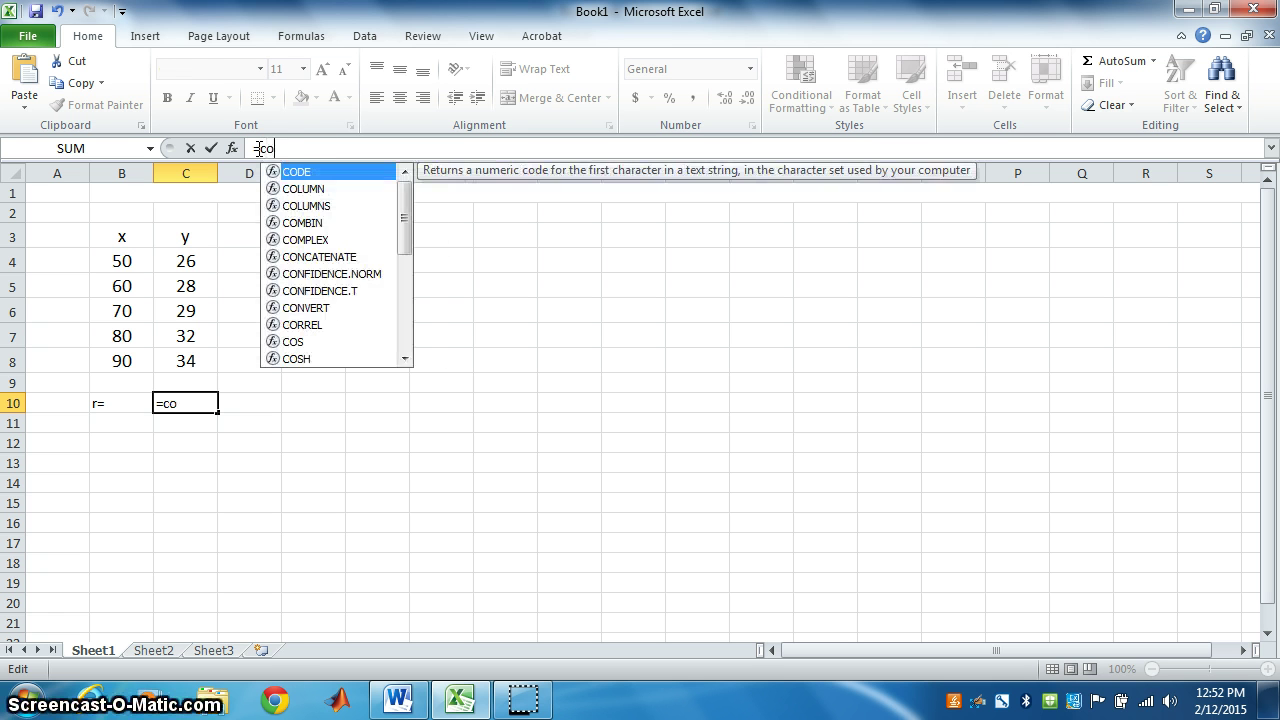
text(rr)
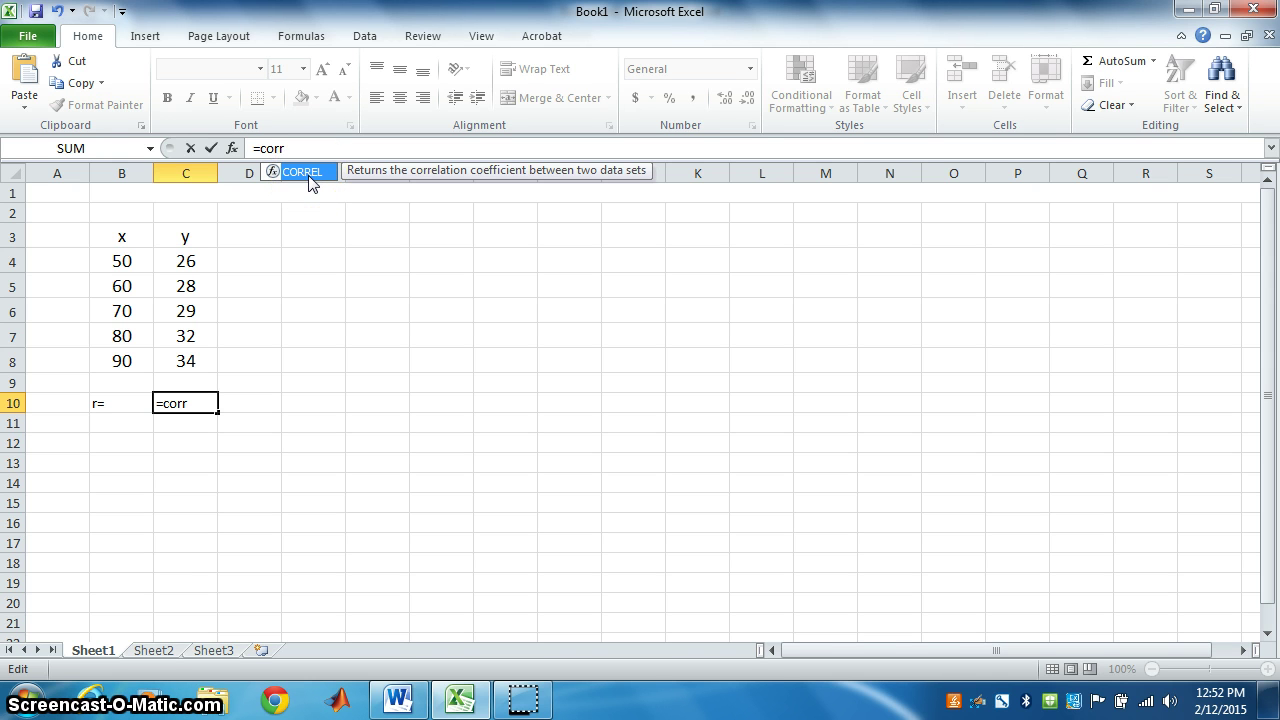
double_click(303, 172)
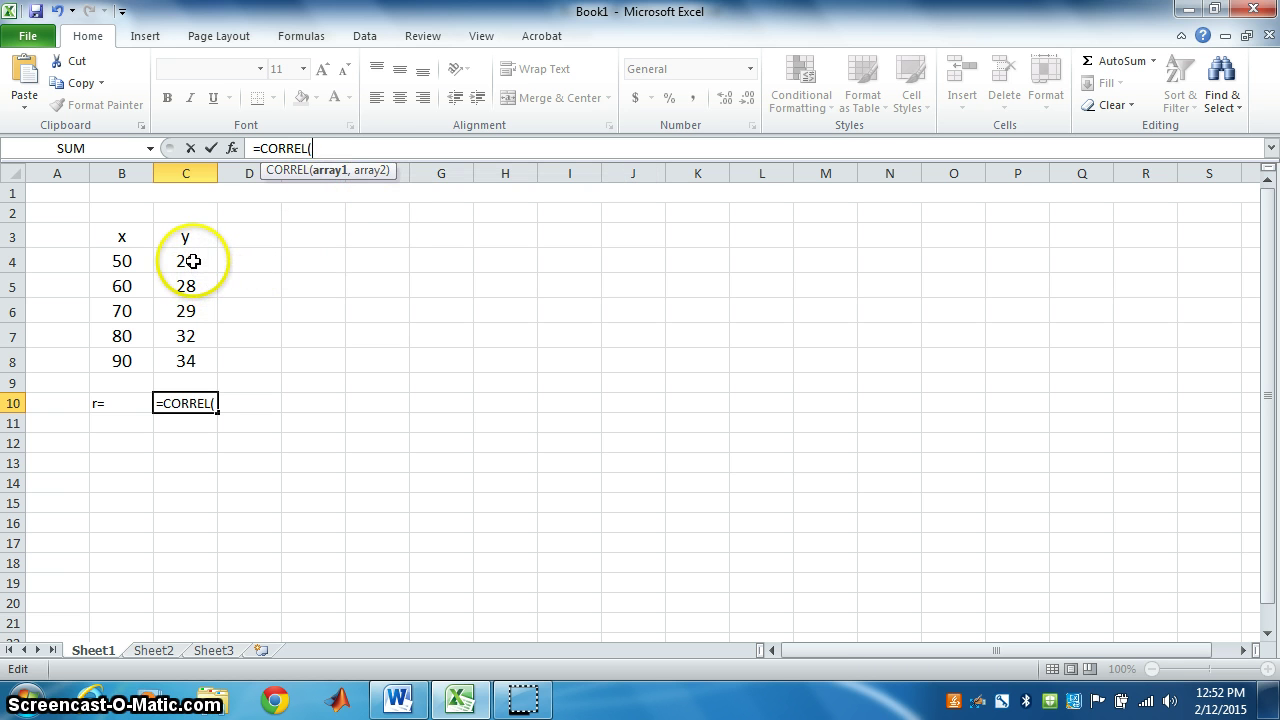
drag(192, 261, 189, 363)
text(,)
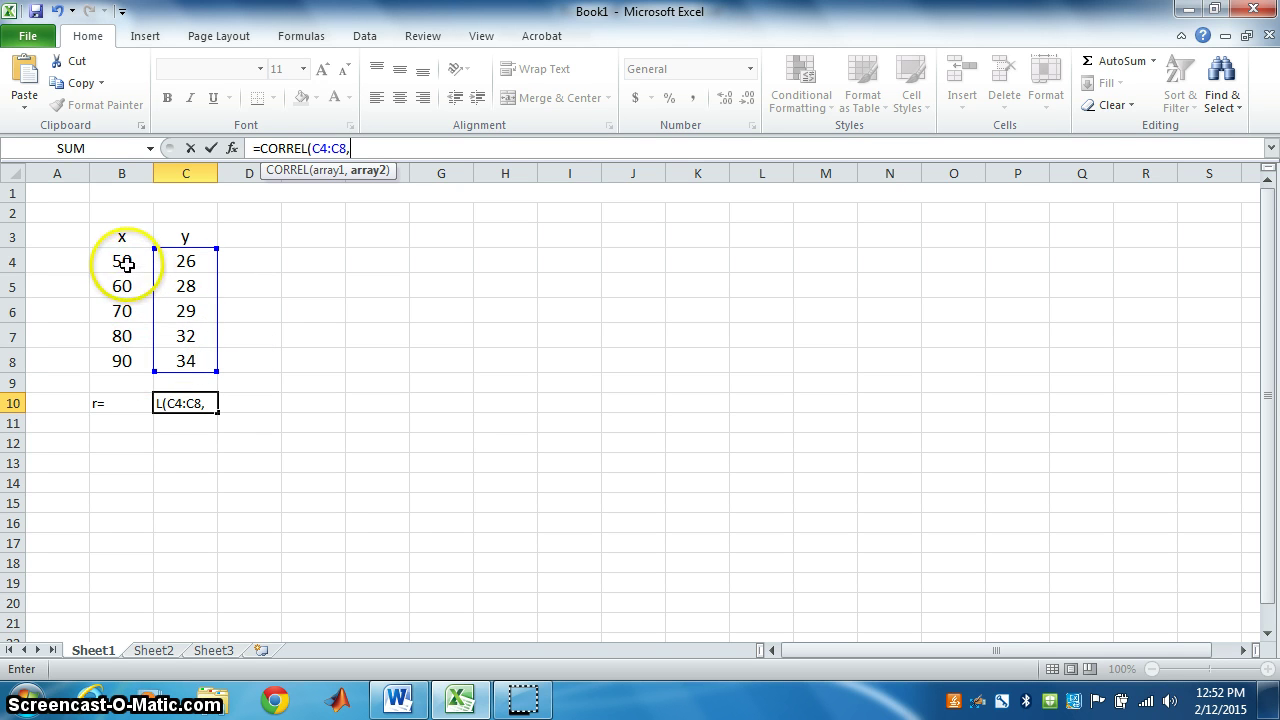
drag(126, 262, 121, 363)
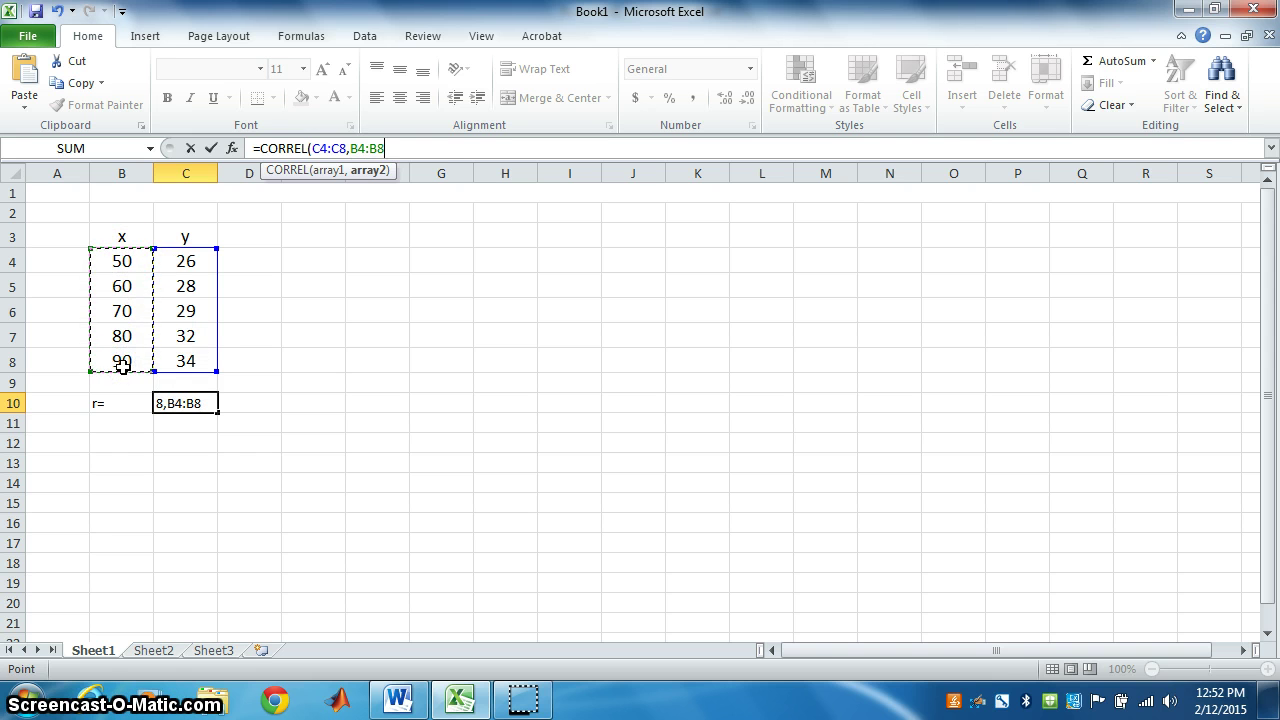
text())
key(Return)
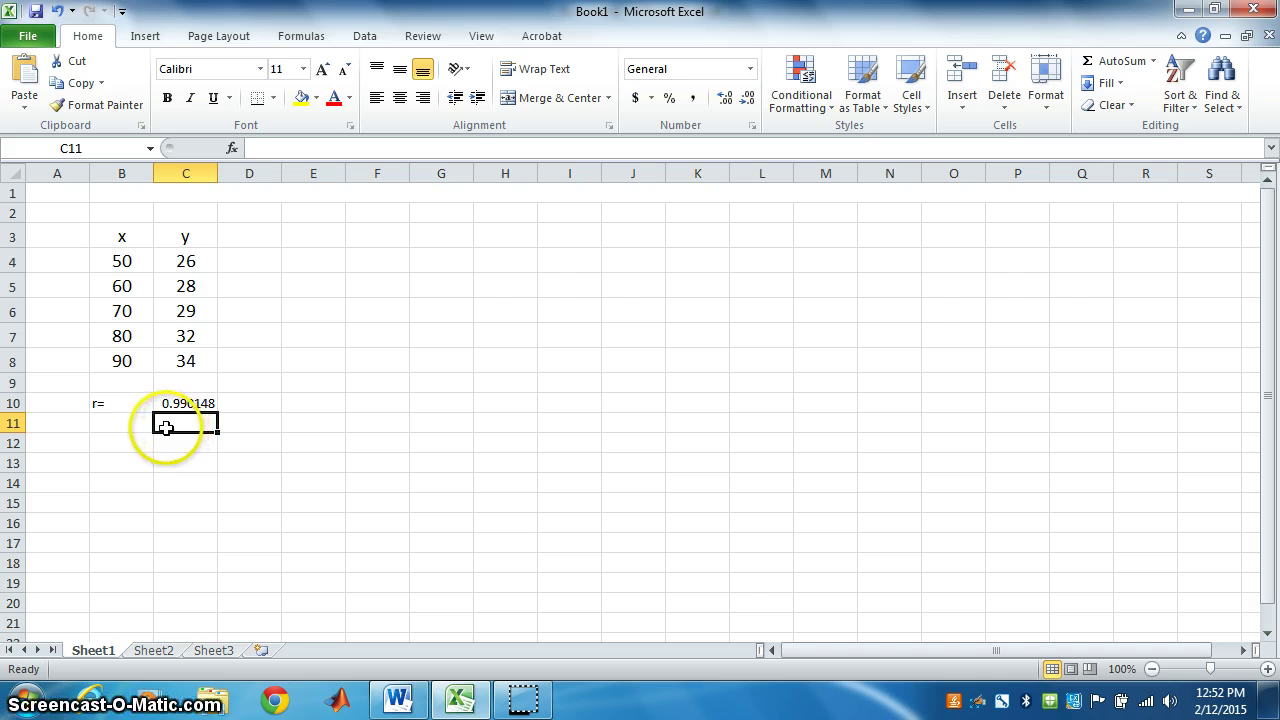
Enter the interpretation "positive strong correlation" in cell C11, below the correlation coefficient.
text(pos)
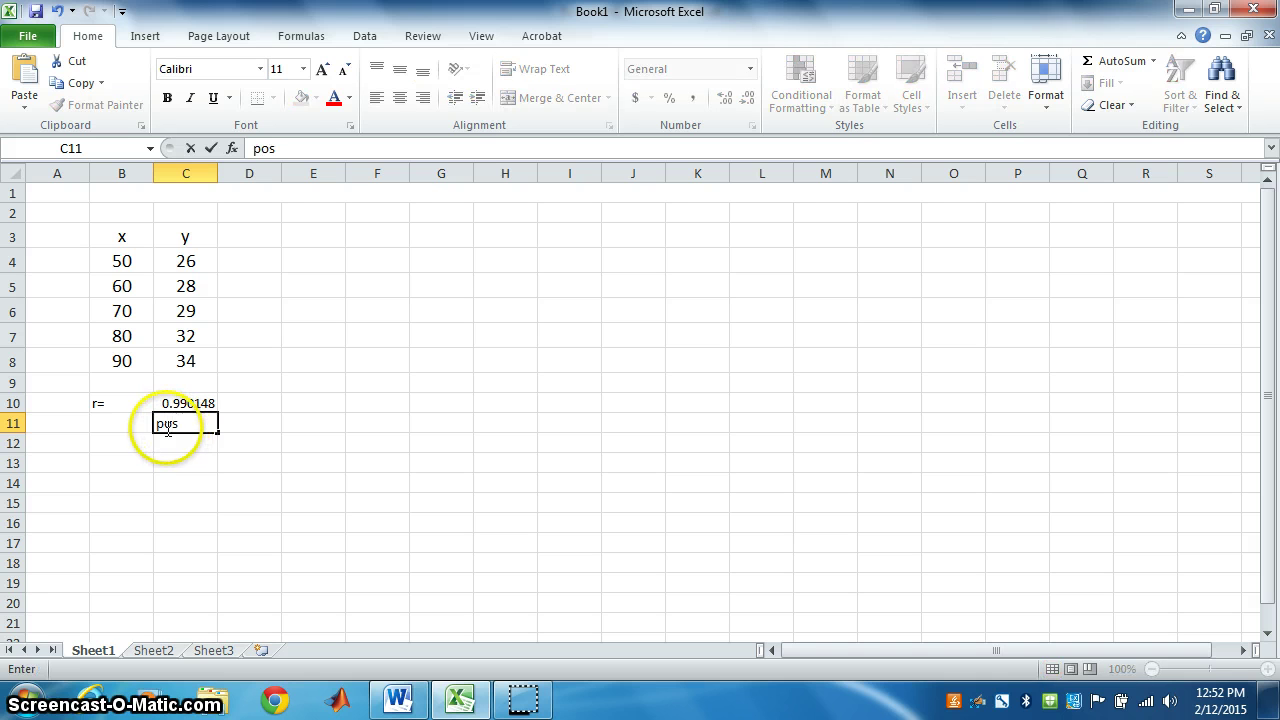
text(itive)
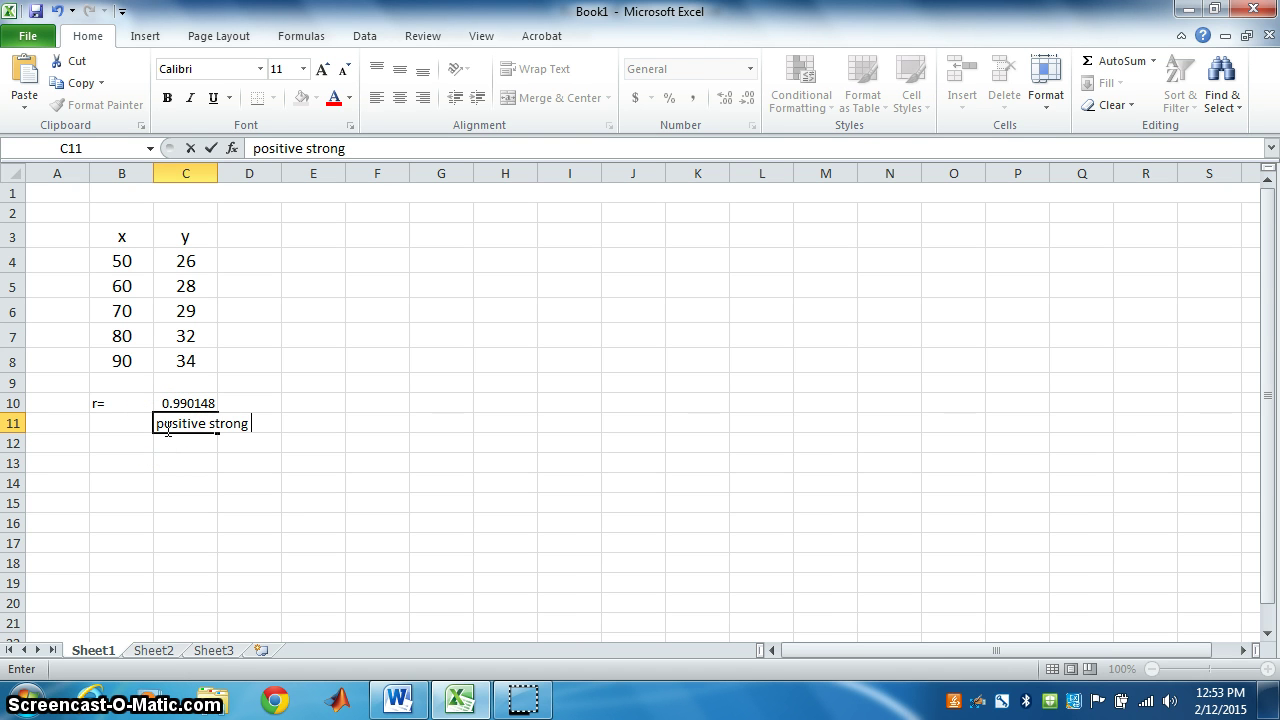
text( strong  correlation)
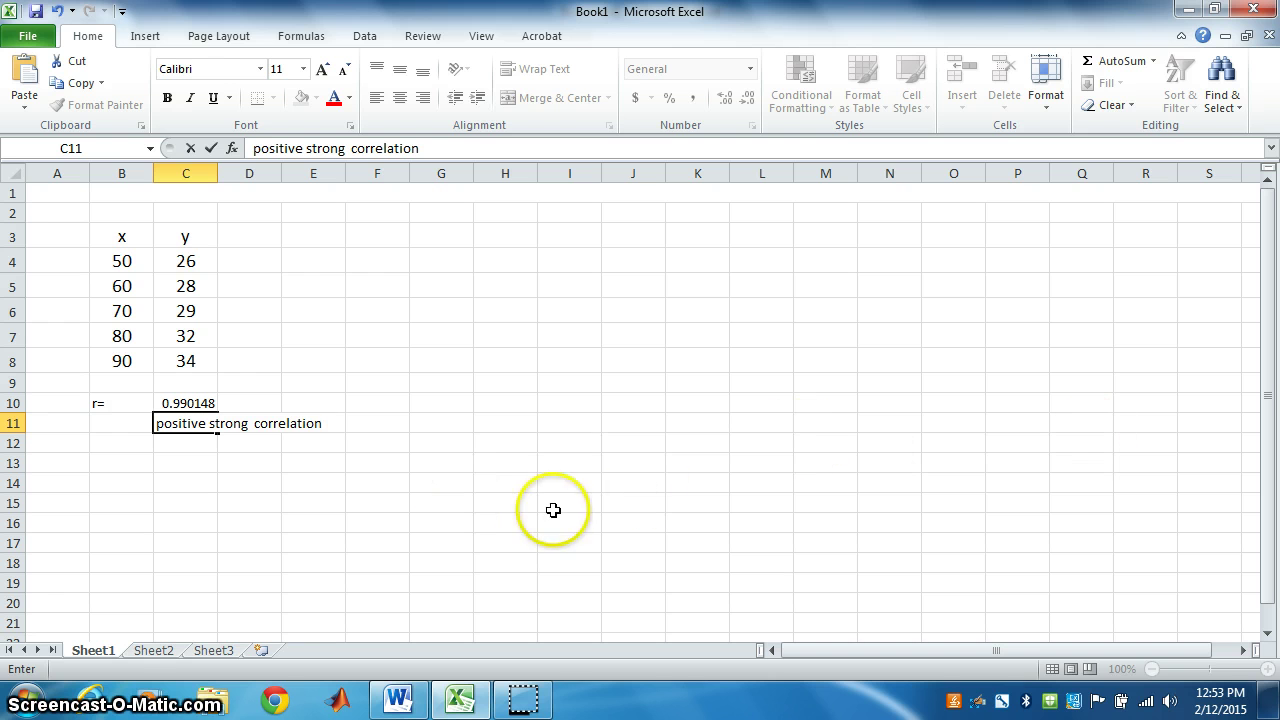
Write the general regression equation "y=a + bx" as text in cell B13.
click(117, 463)
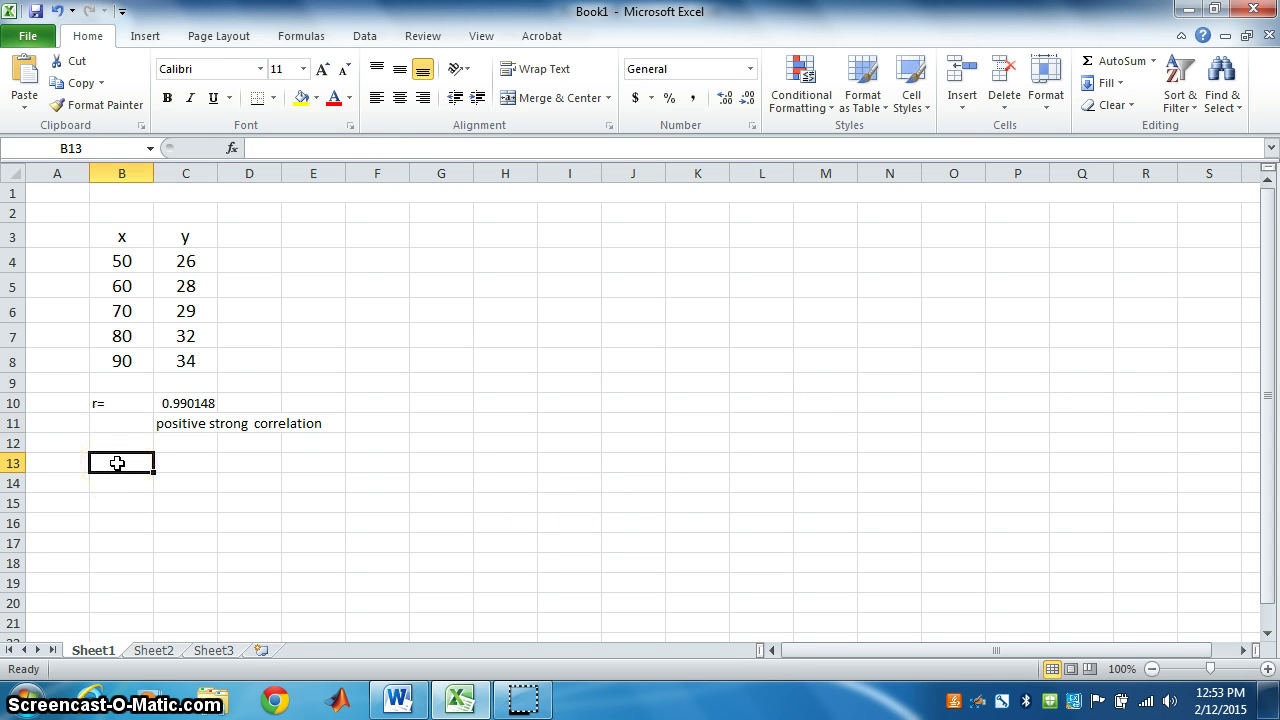
text(y)
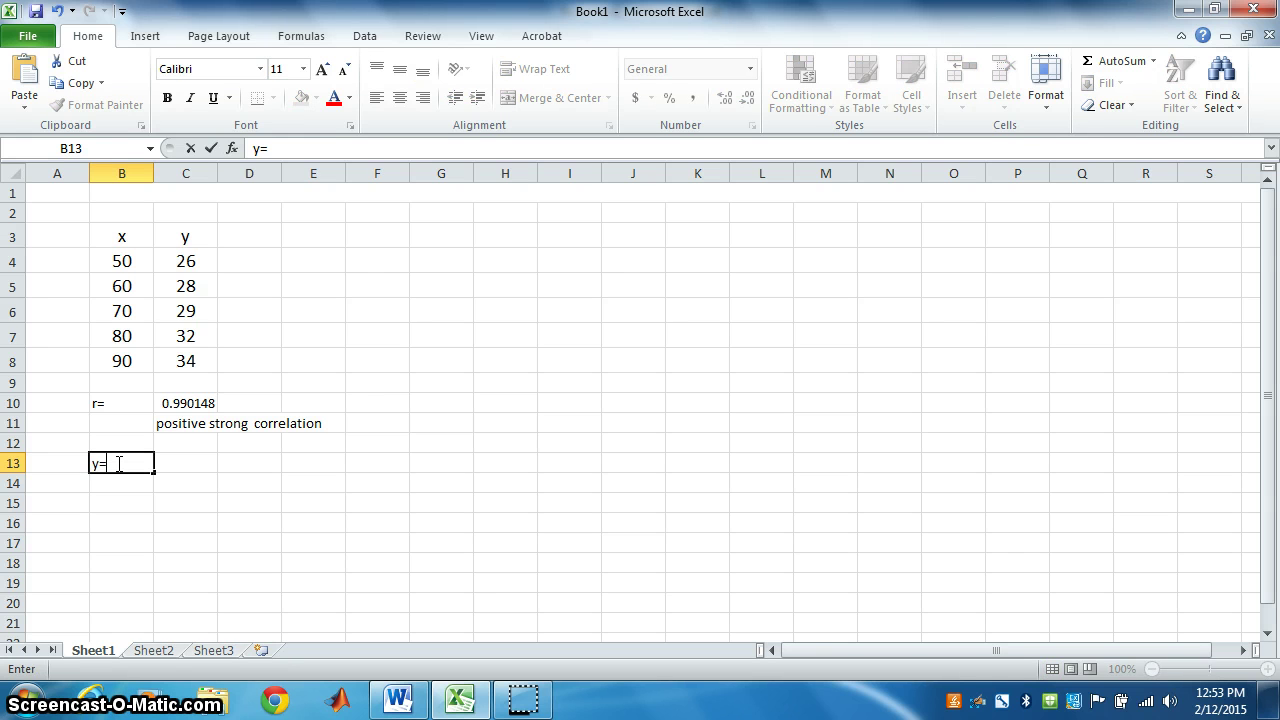
text(=a + bx)
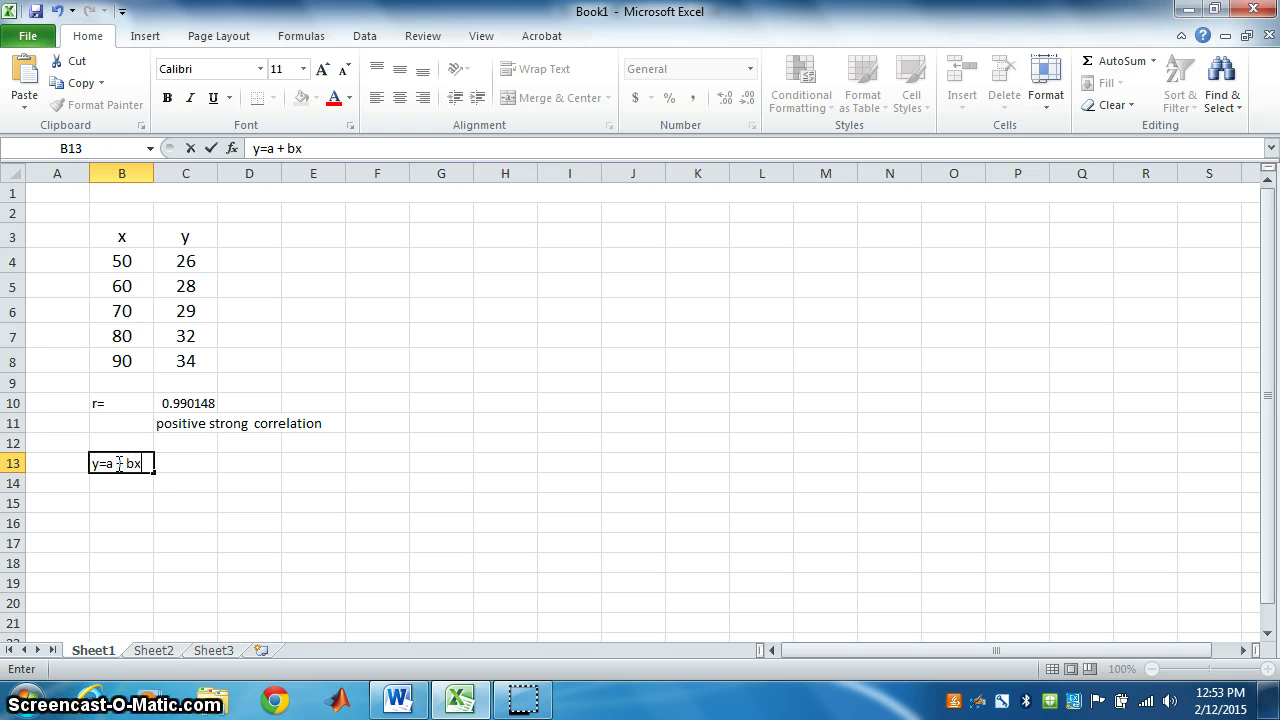
Label the regression coefficients with "a=intercept" in cell B15 and "b=slope" in cell B17.
click(124, 502)
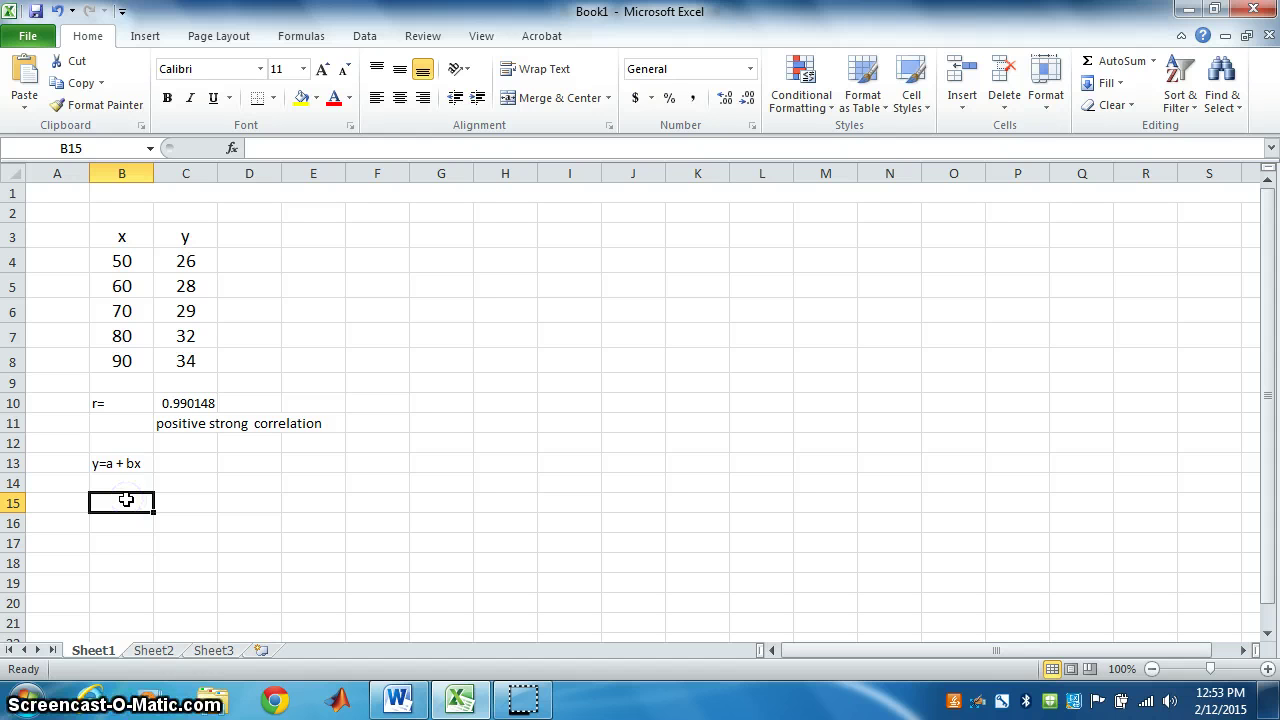
text(a)
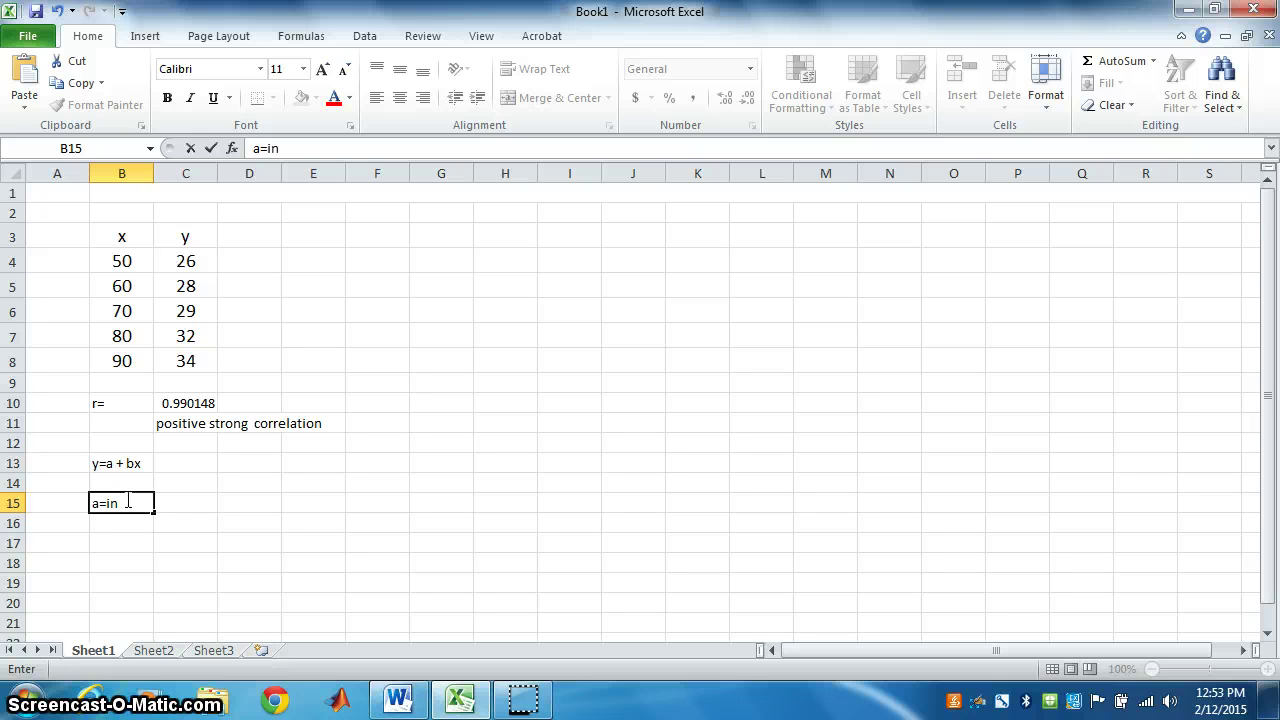
text(=intercept)
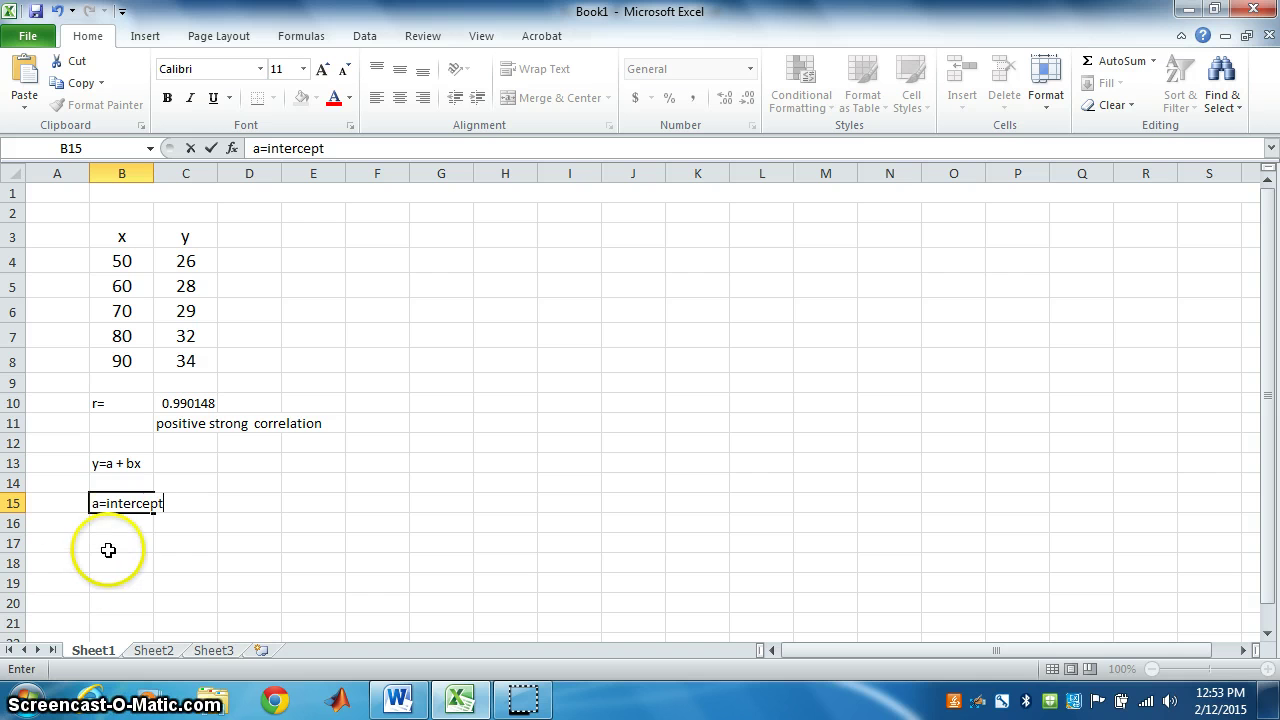
click(105, 544)
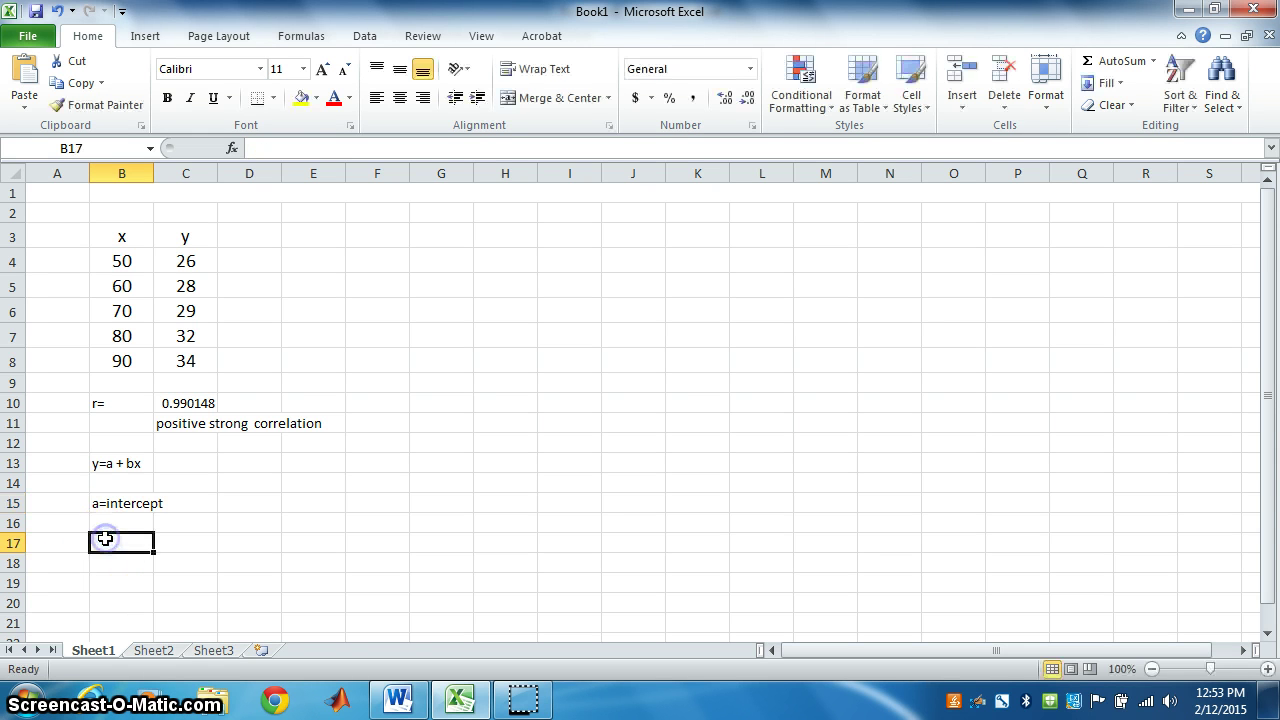
text(b=slope)
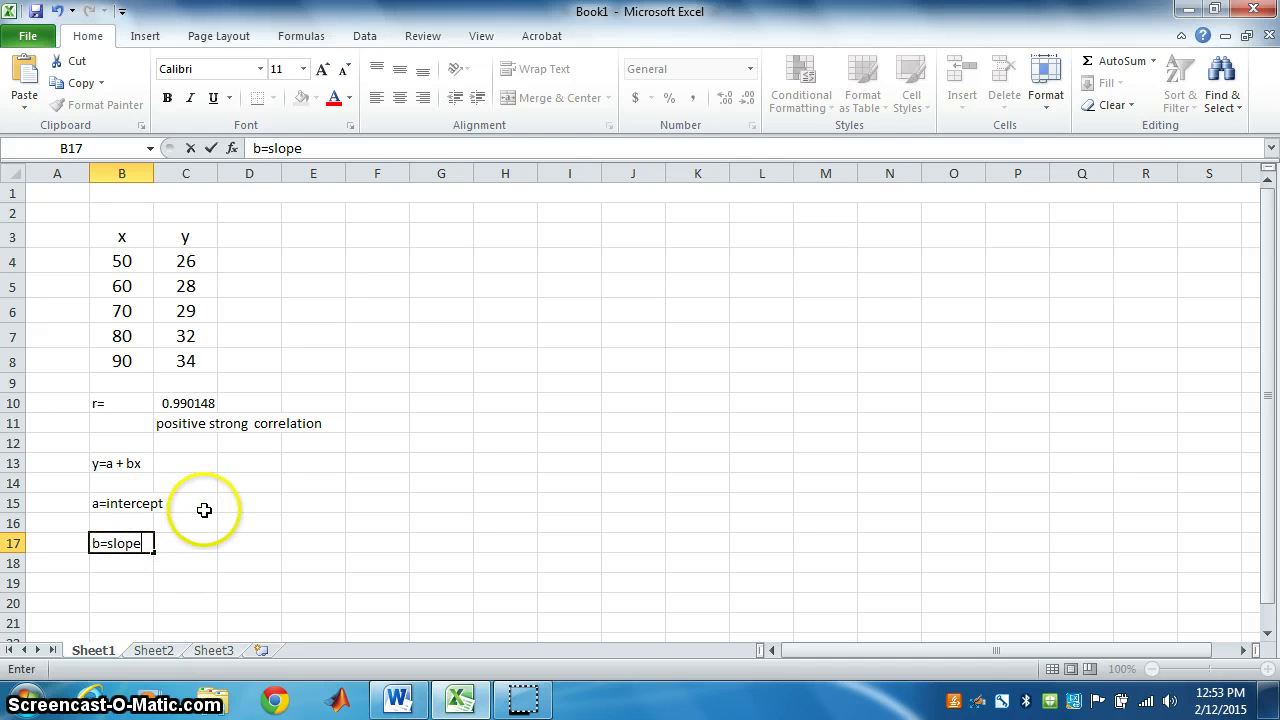
Calculate the regression line's intercept in cell D15 with =INTERCEPT(C4:C8,B4:B8).
click(240, 503)
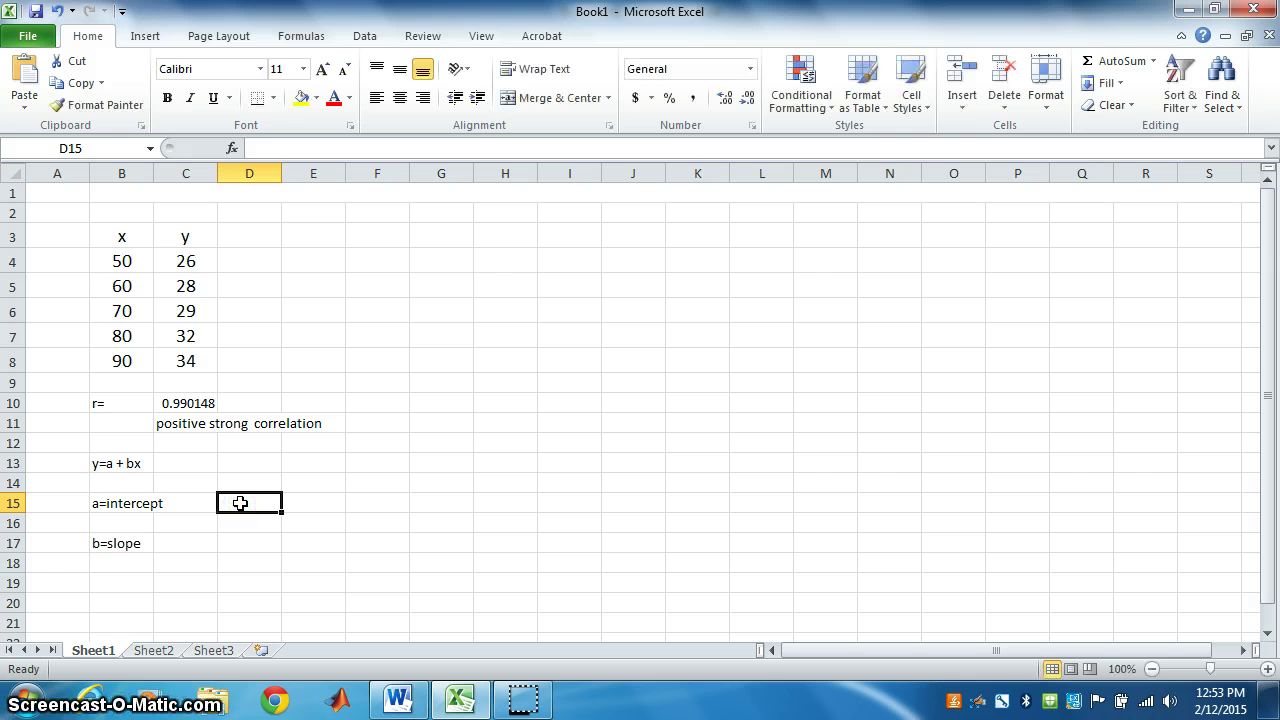
text(=)
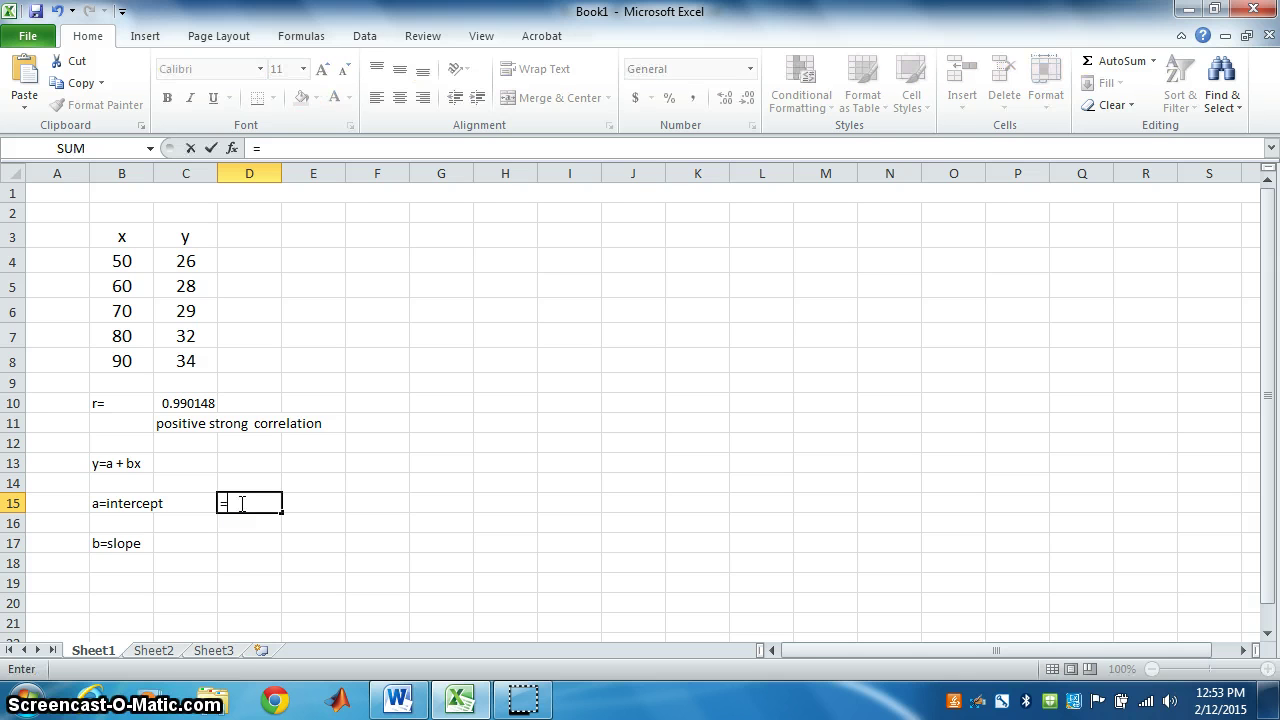
text(inter)
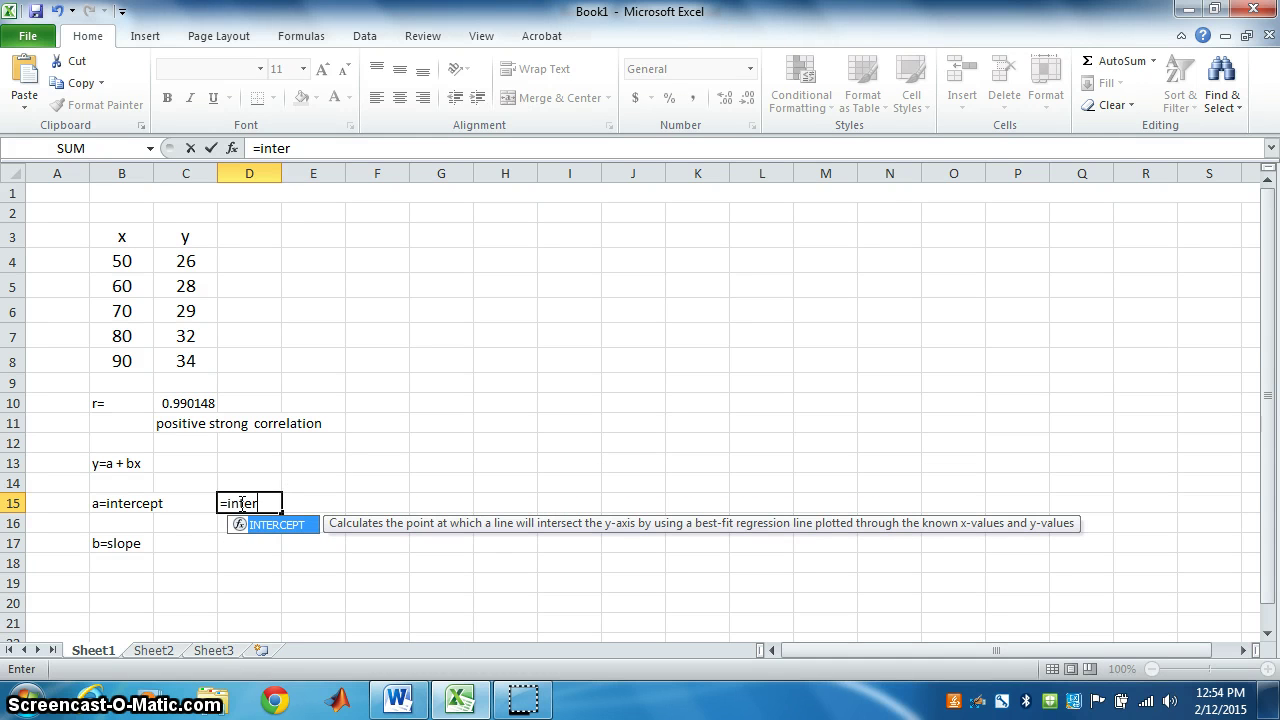
click(264, 525)
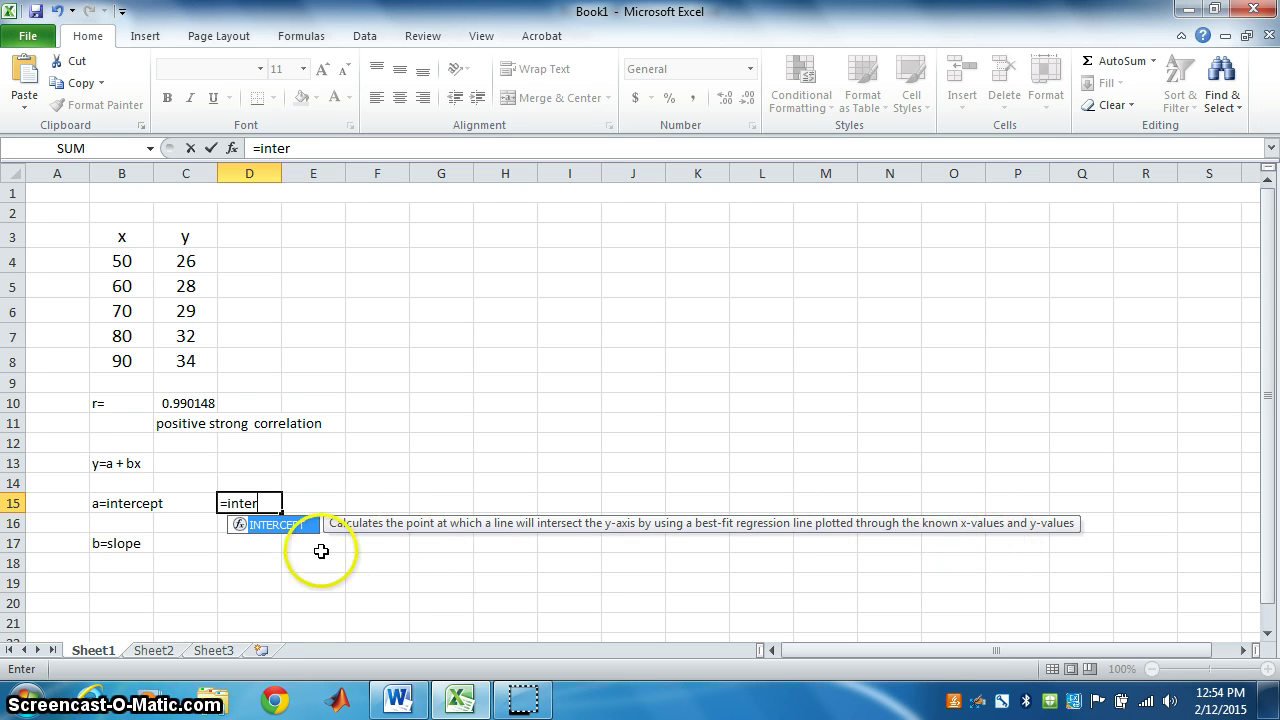
double_click(272, 526)
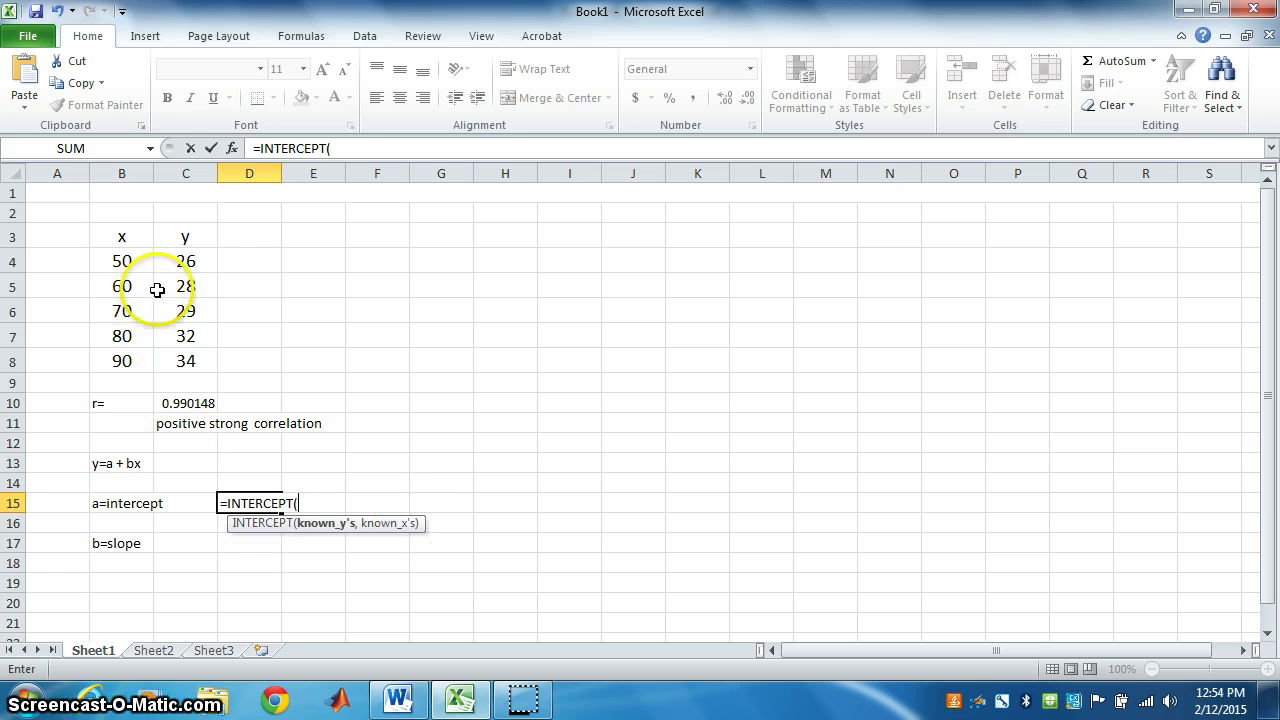
click(186, 336)
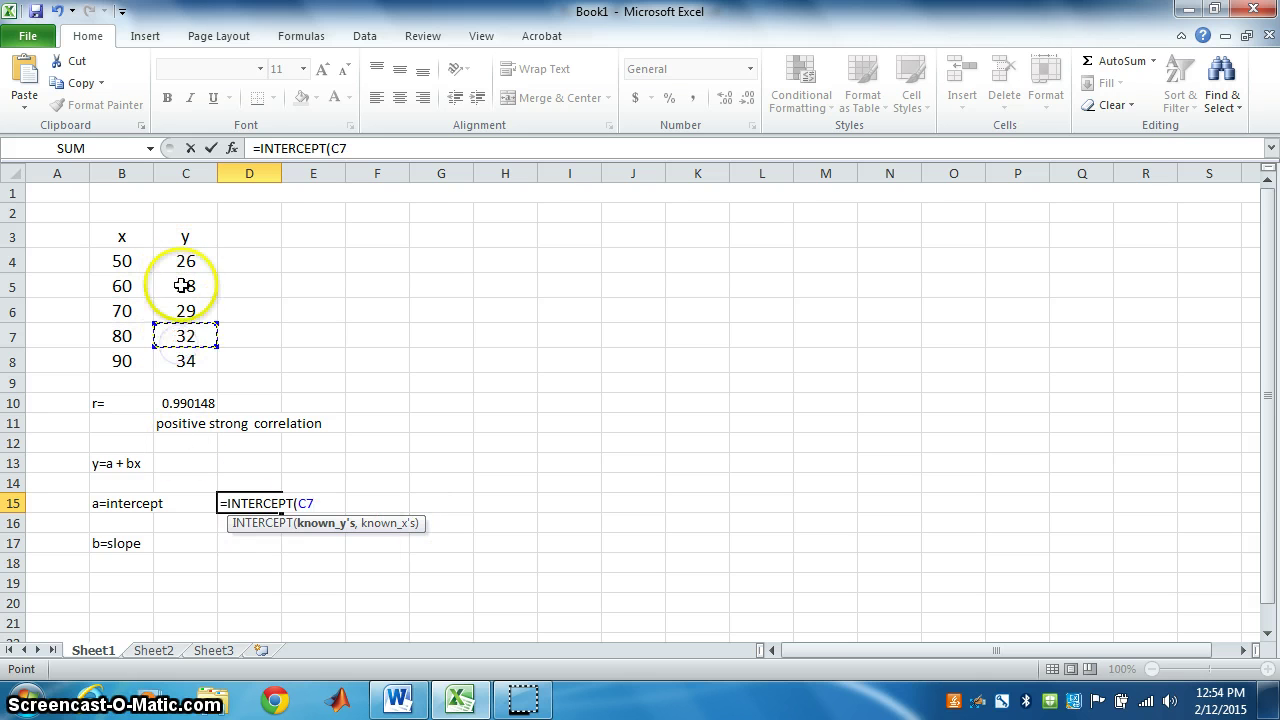
drag(185, 261, 186, 376)
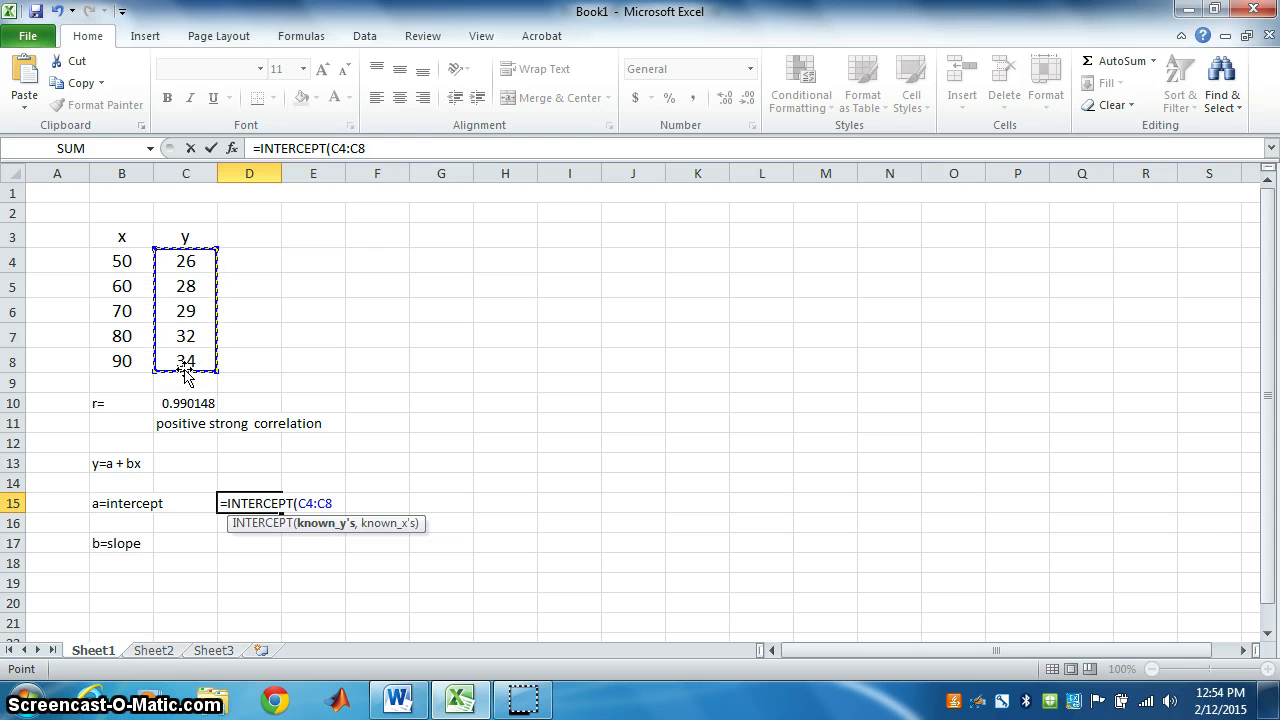
text(,)
drag(122, 261, 121, 359)
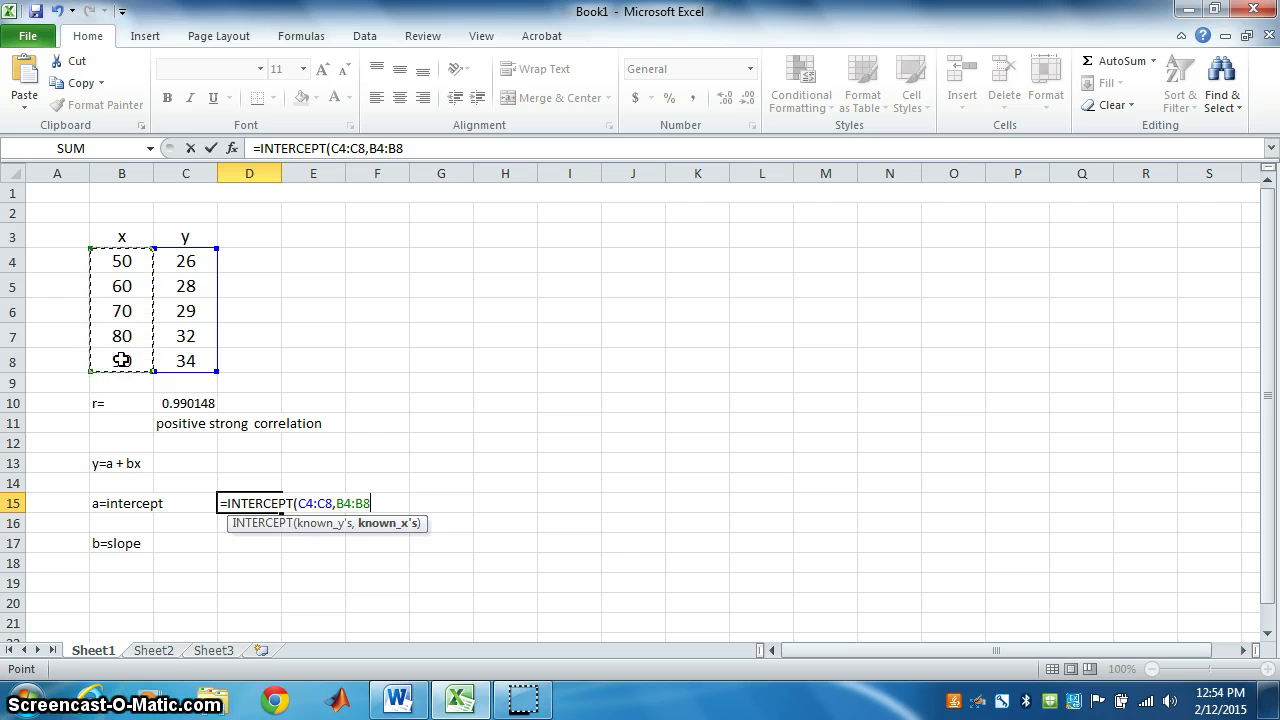
text())
key(Return)
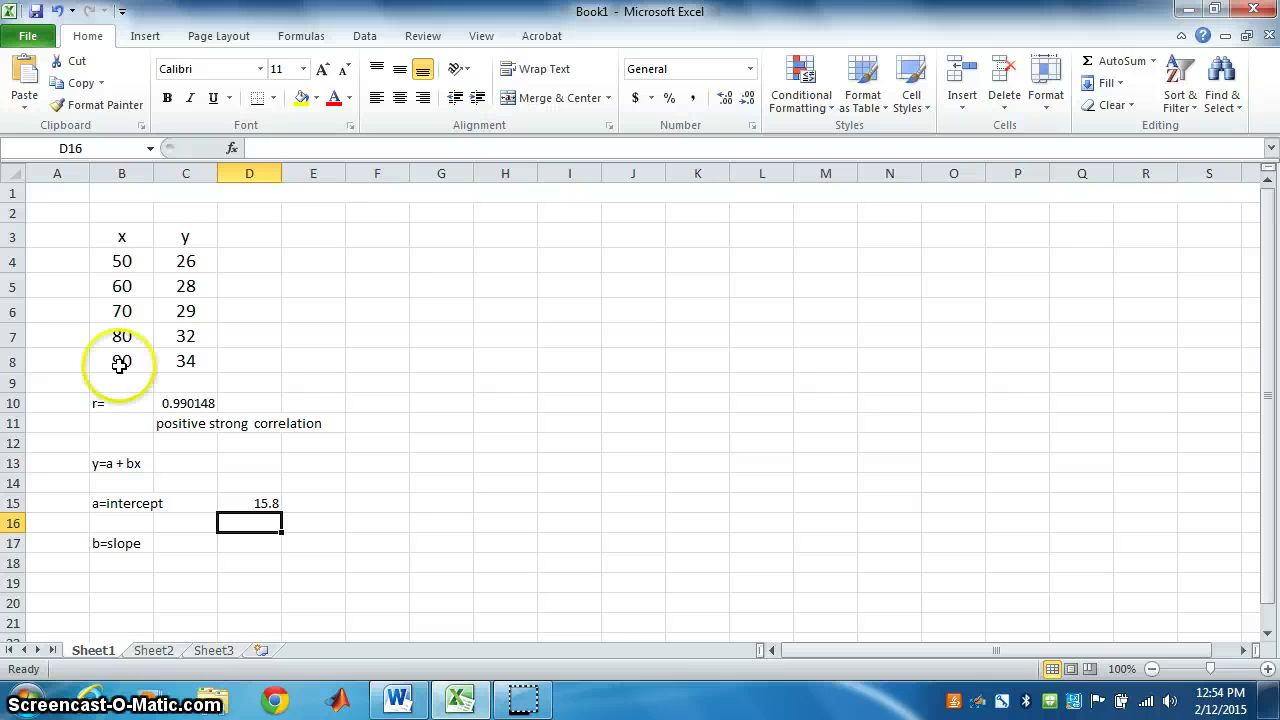
Calculate the regression line's slope in cell D17 with =SLOPE(C4:C8,B4:B8).
click(229, 542)
text(=)
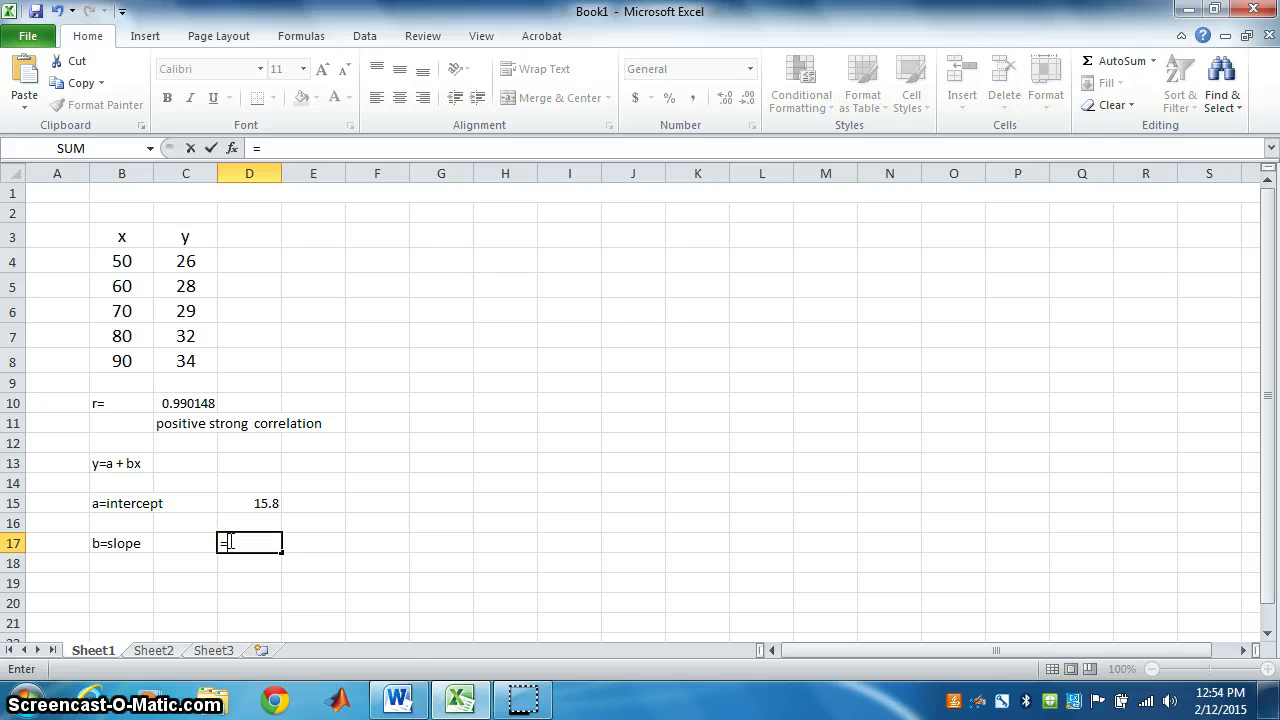
text(sl)
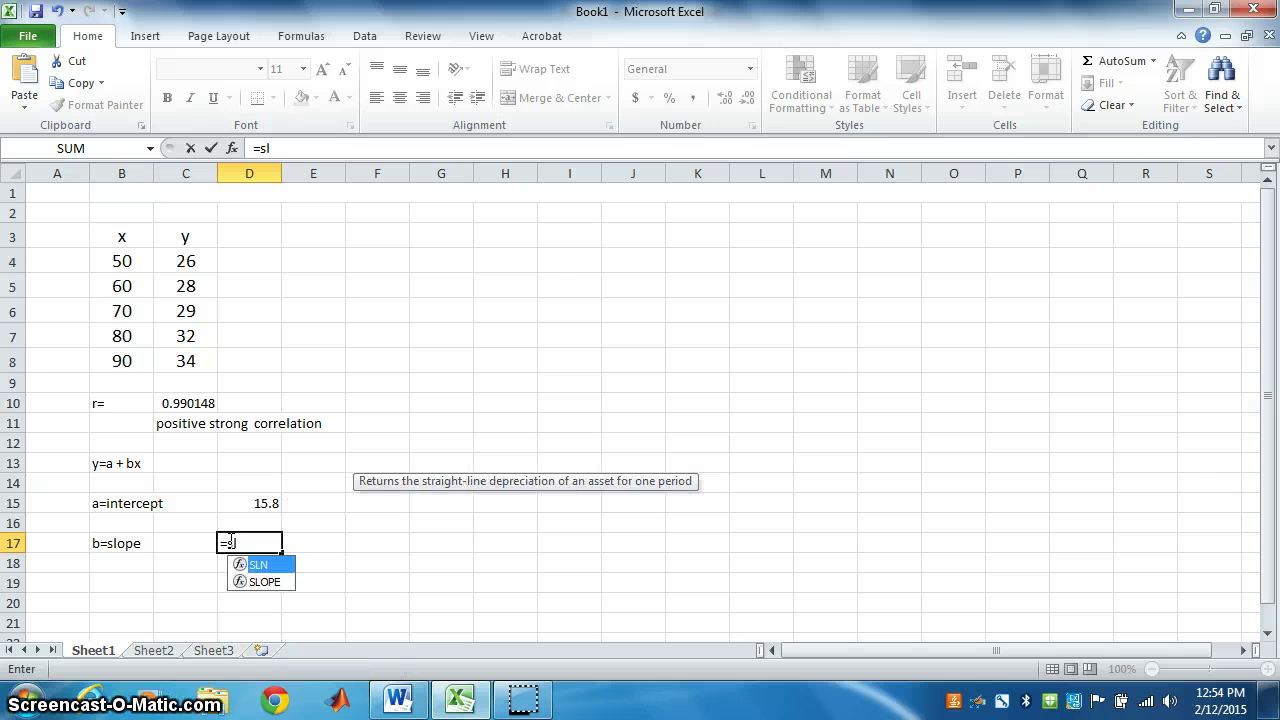
double_click(262, 582)
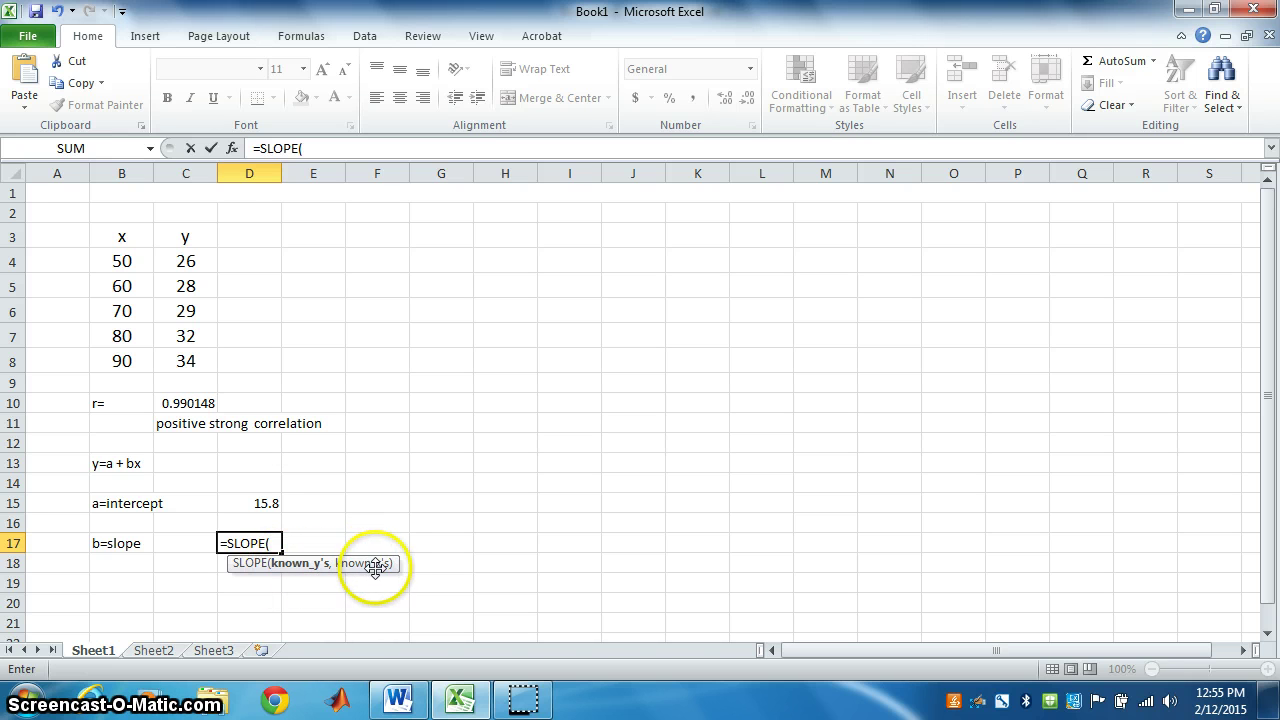
drag(178, 260, 187, 357)
text(,)
drag(124, 264, 112, 356)
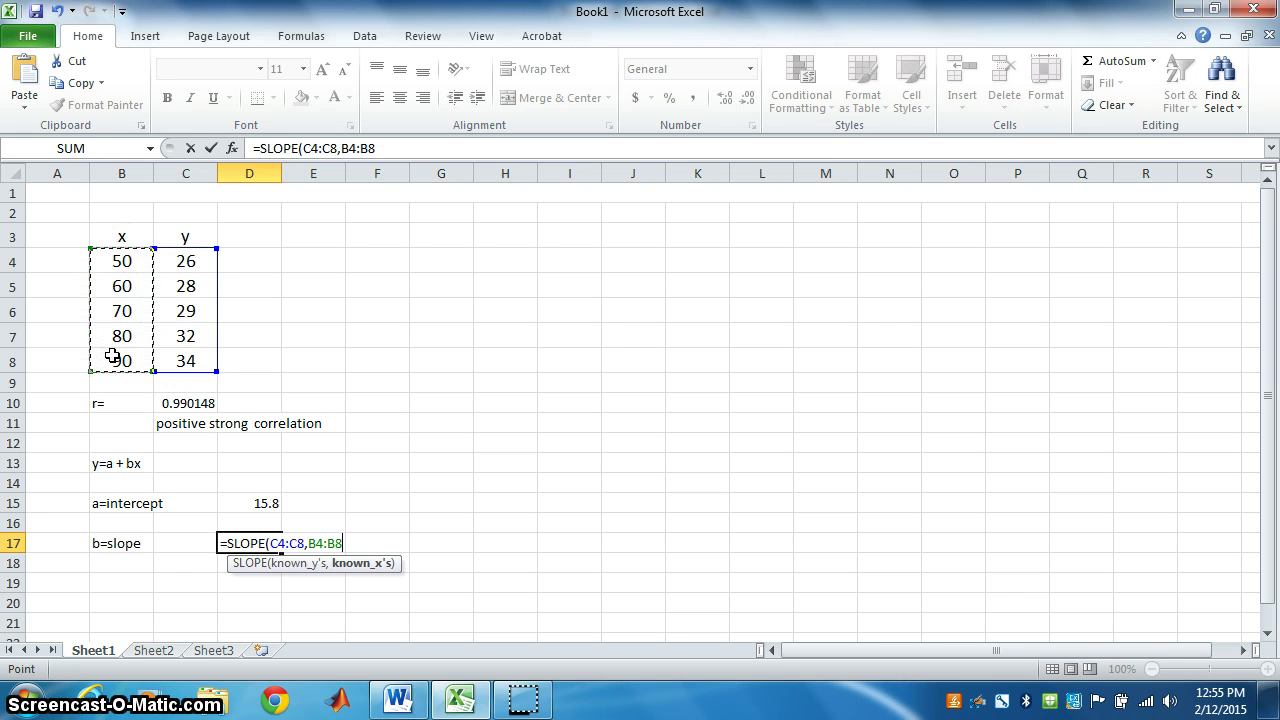
text())
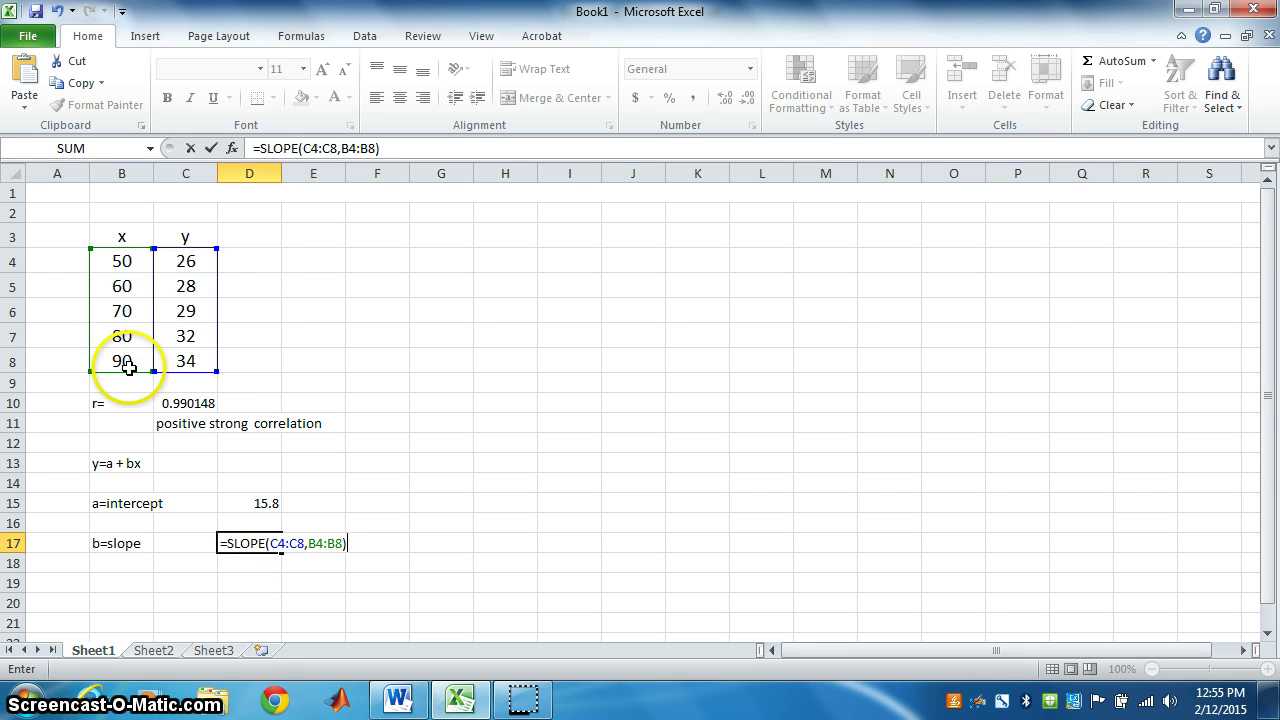
key(Return)
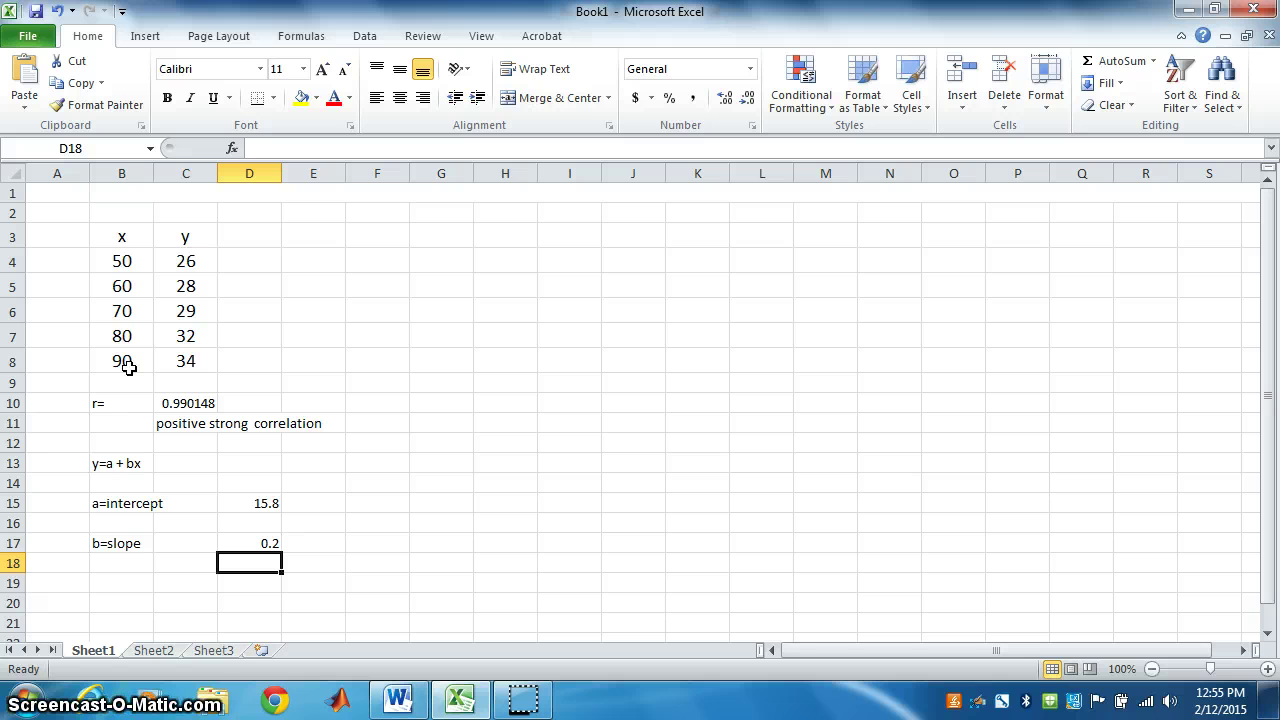
Write the fitted regression equation "y=15.8+0.2x" as text in cell B19.
click(120, 581)
text(y)
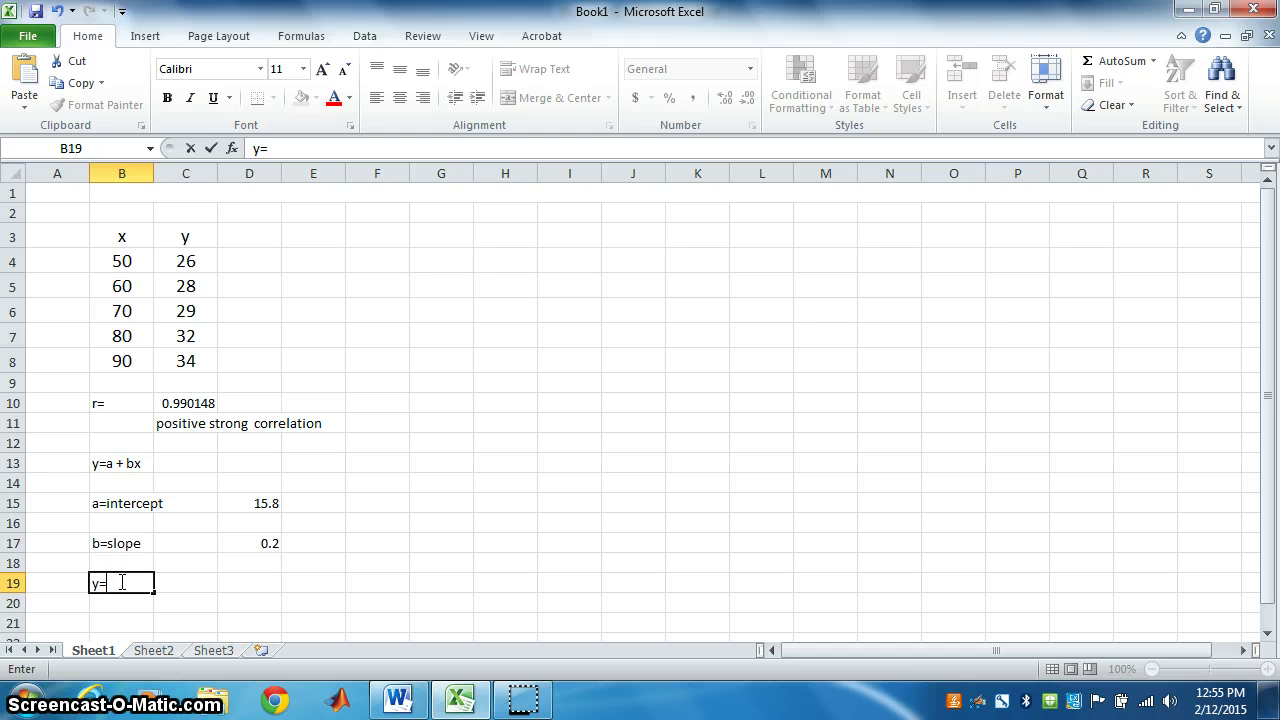
text(=0.2+)
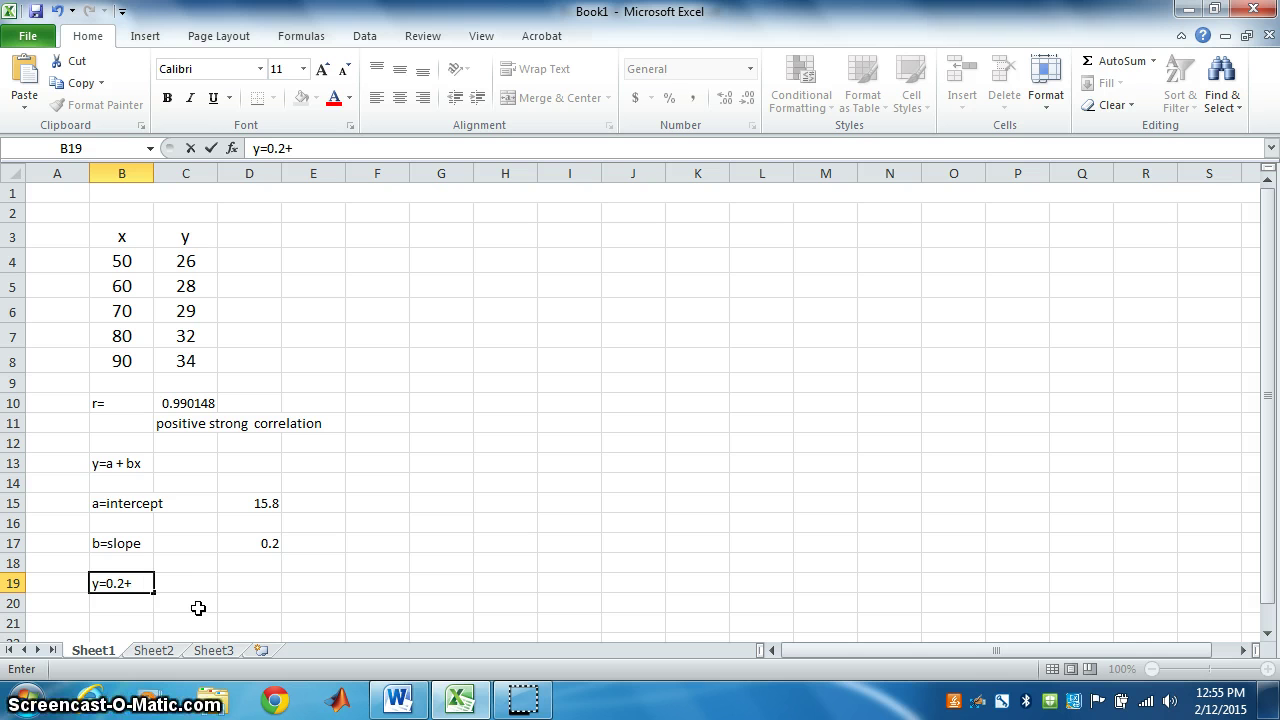
click(120, 583)
click(121, 583)
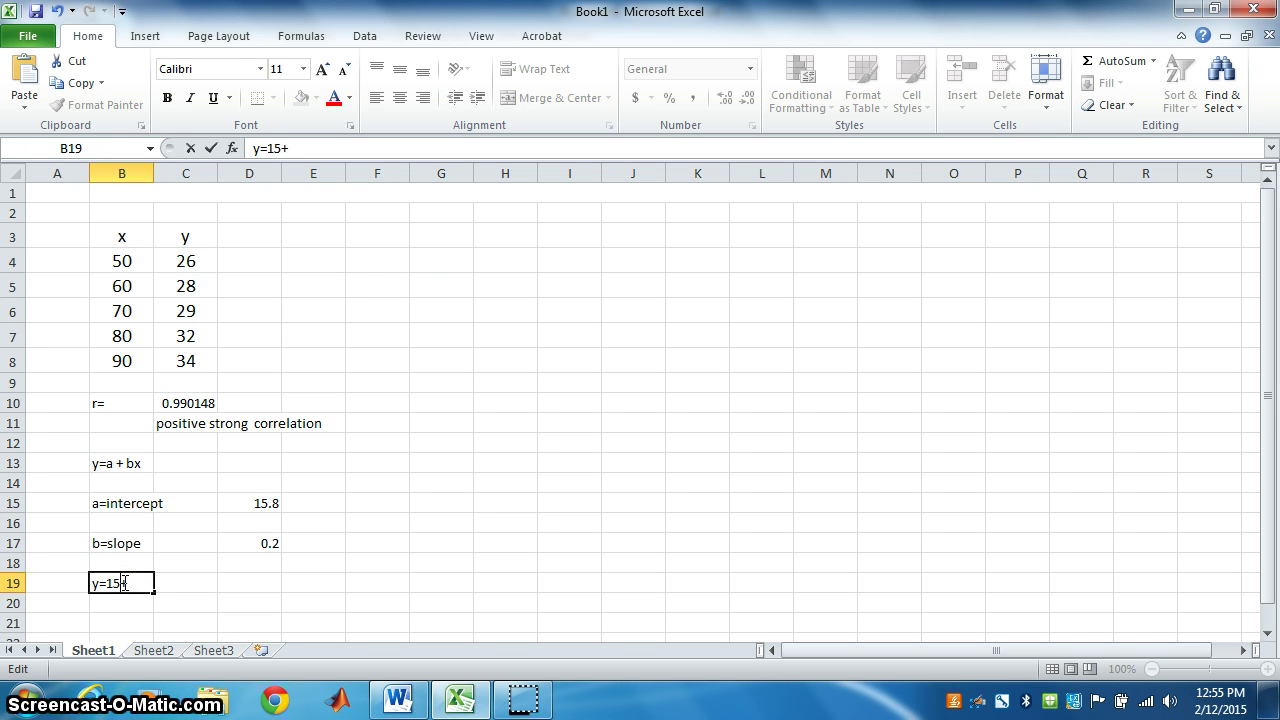
text(15.8)
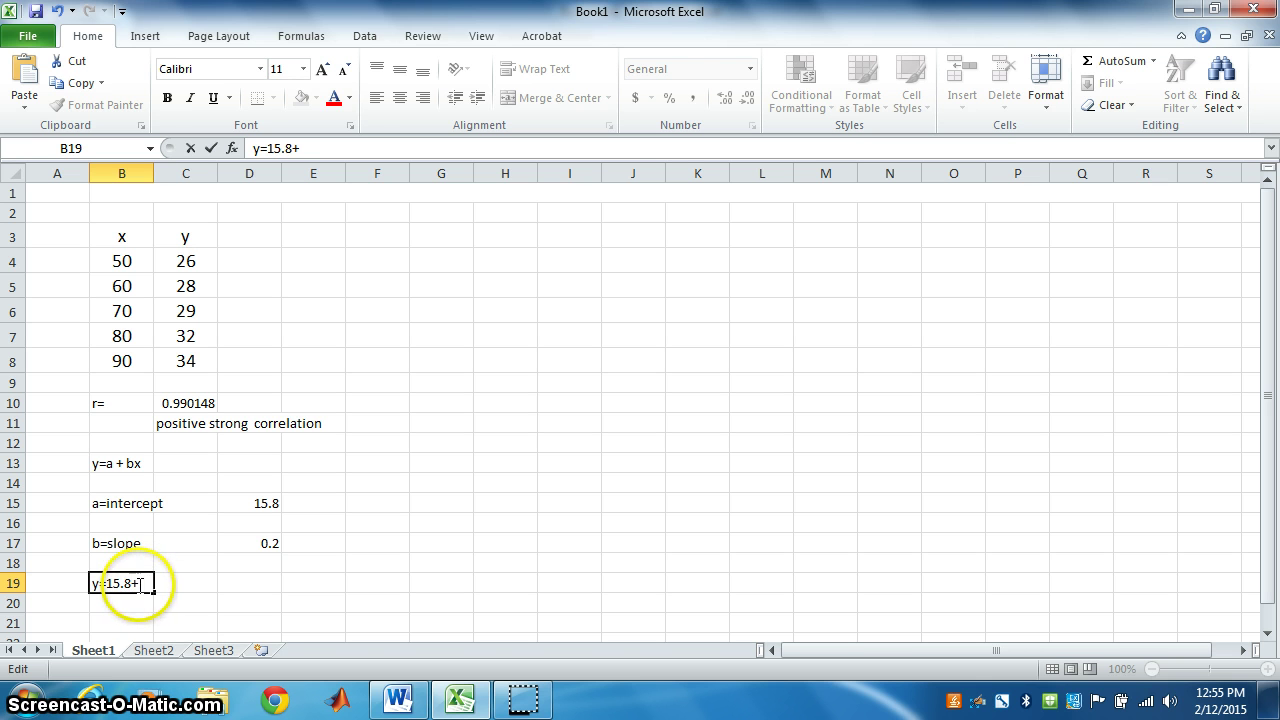
click(140, 583)
text(0.2x)
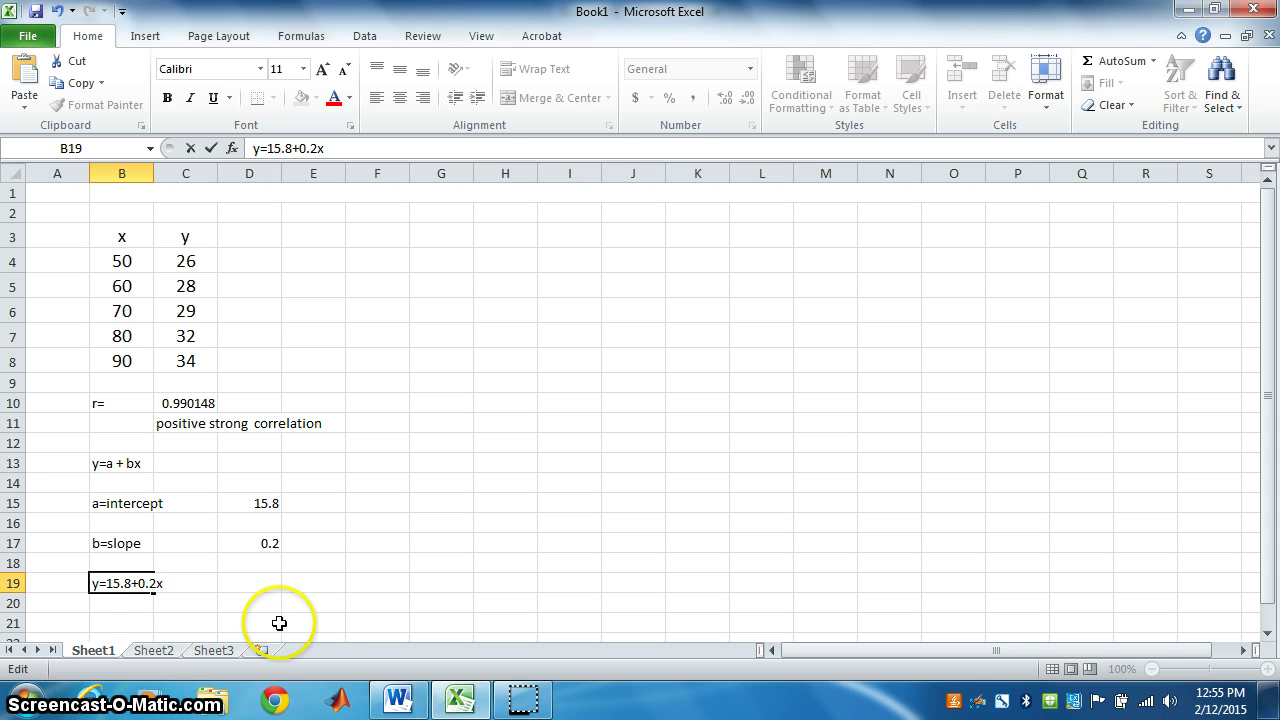
Move the fitted equation from B19 to C19, and merge and center it across C19:D19.
click(88, 583)
drag(88, 583, 158, 583)
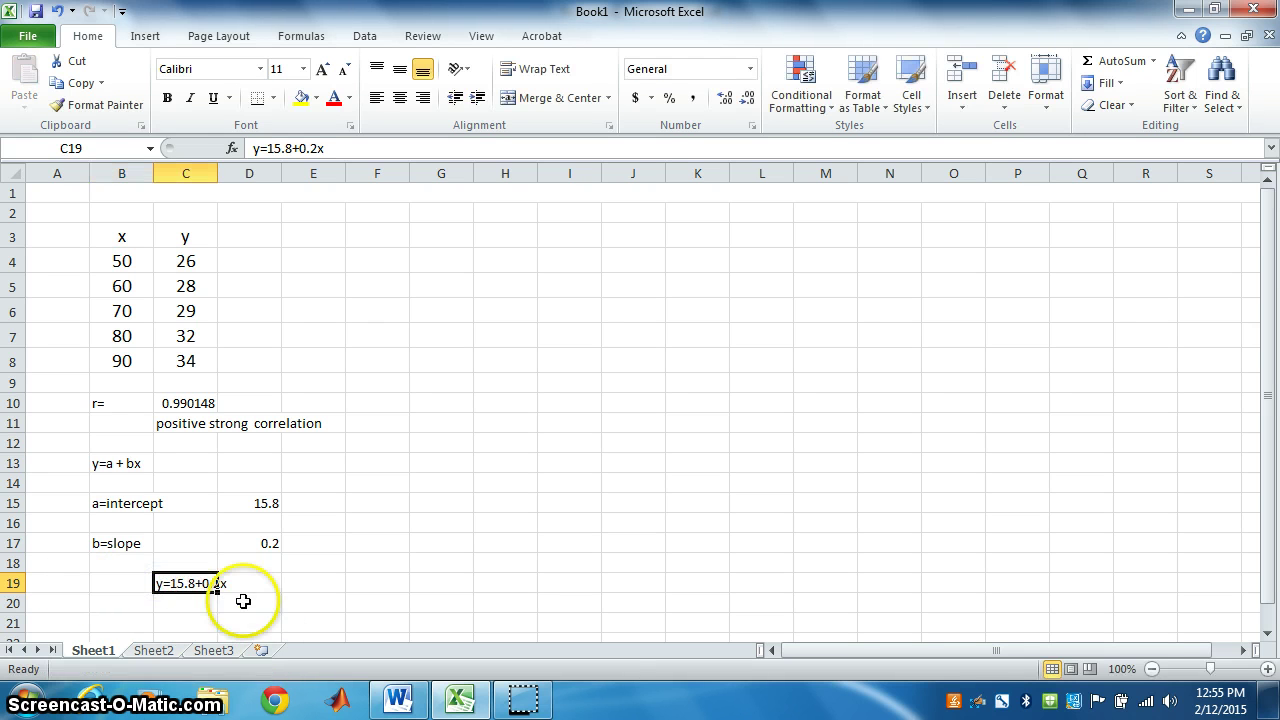
drag(175, 580, 225, 577)
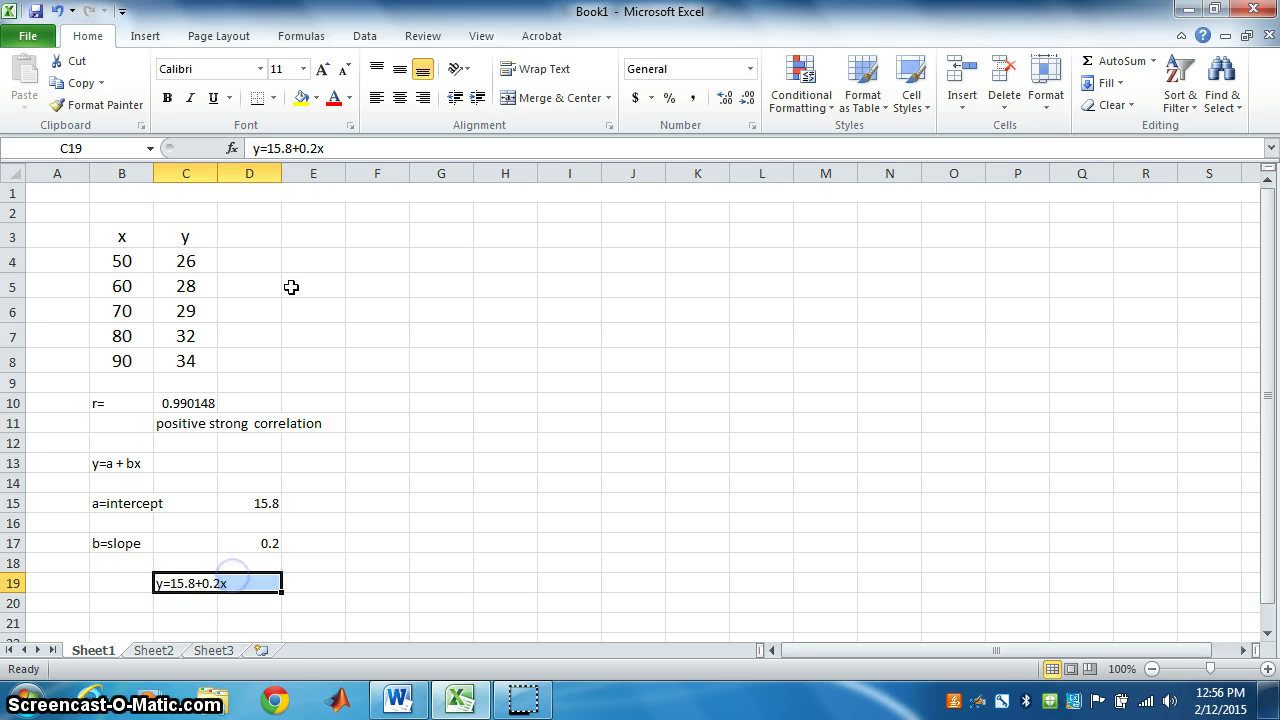
click(537, 99)
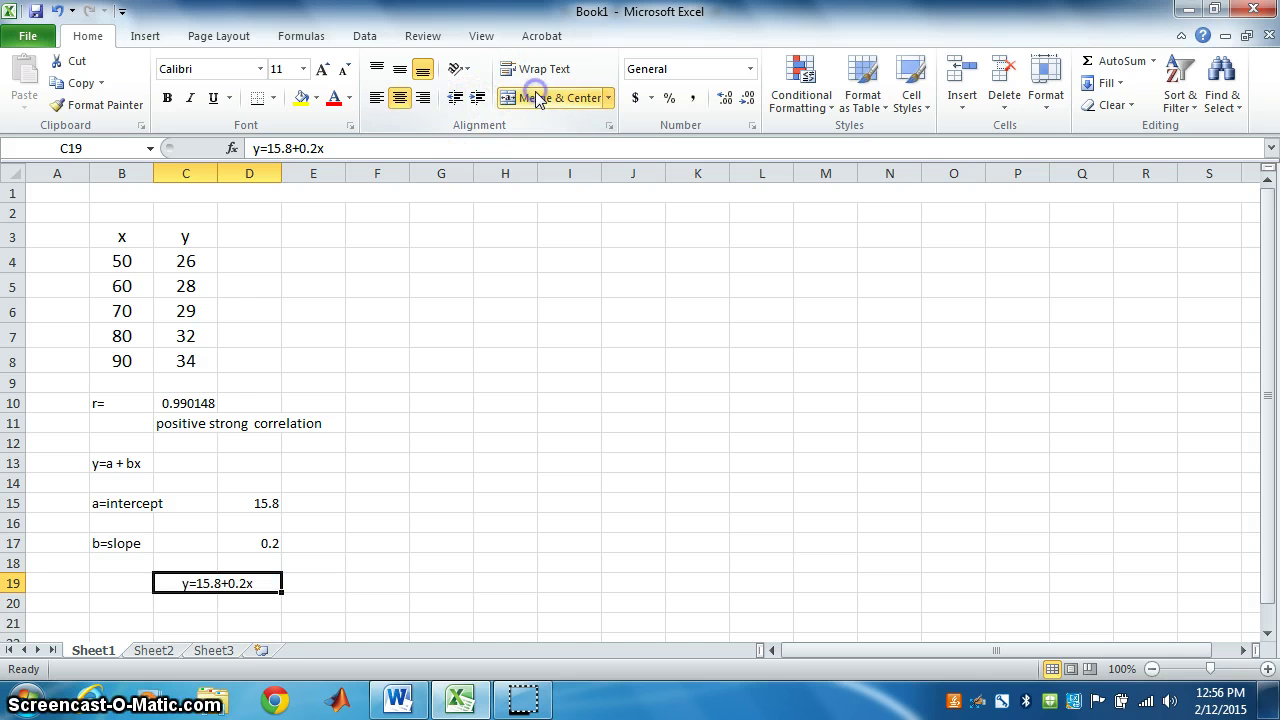
Format the fitted equation in the merged cell C19 with yellow fill, font size 14 and bold.
click(301, 100)
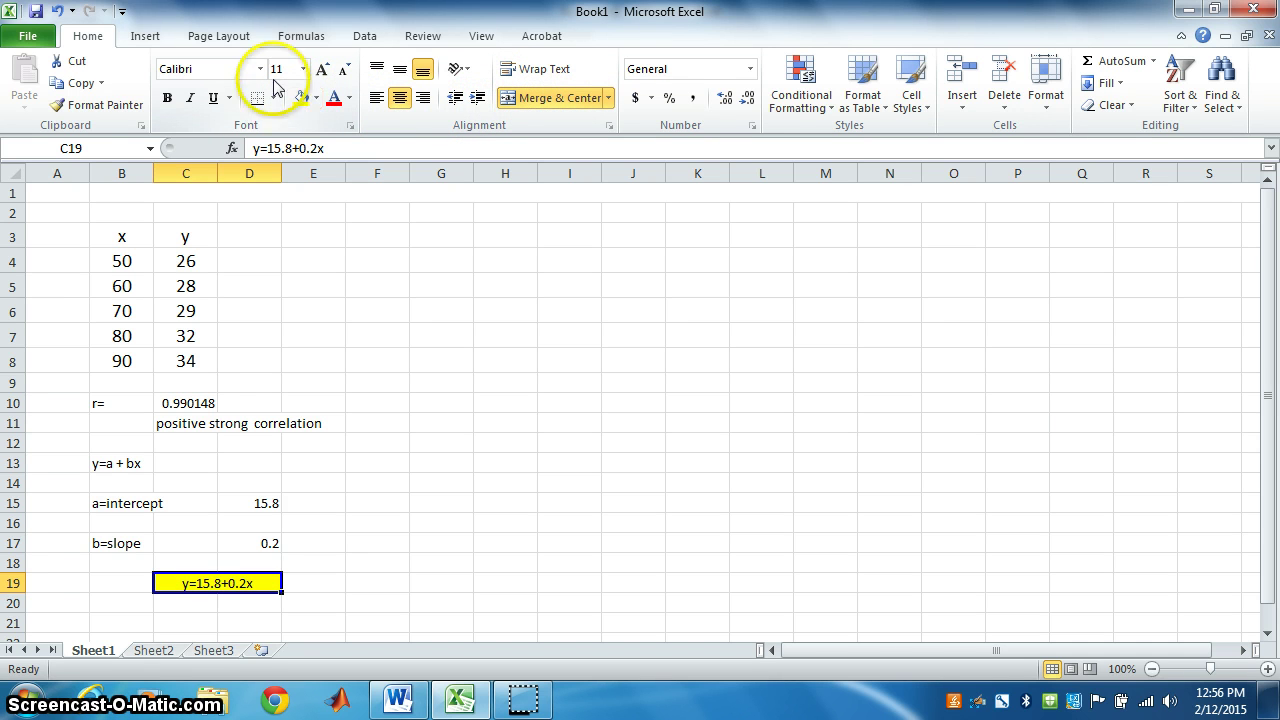
click(303, 69)
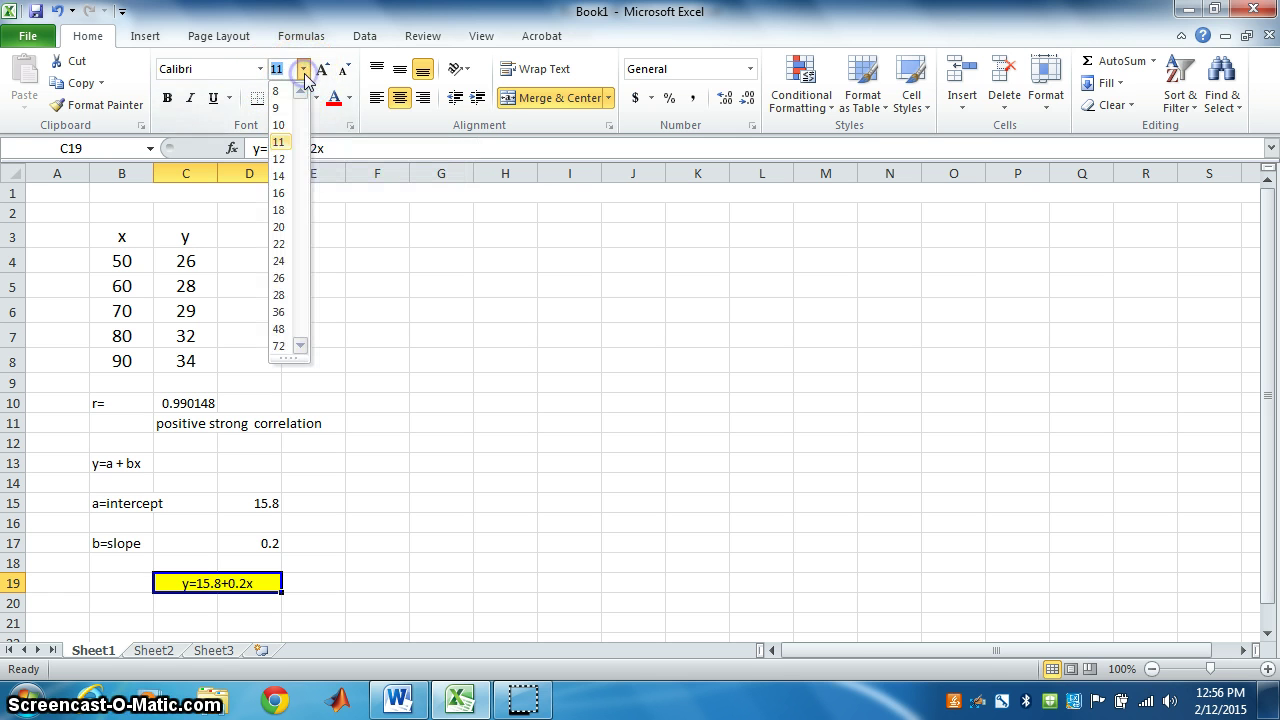
click(278, 176)
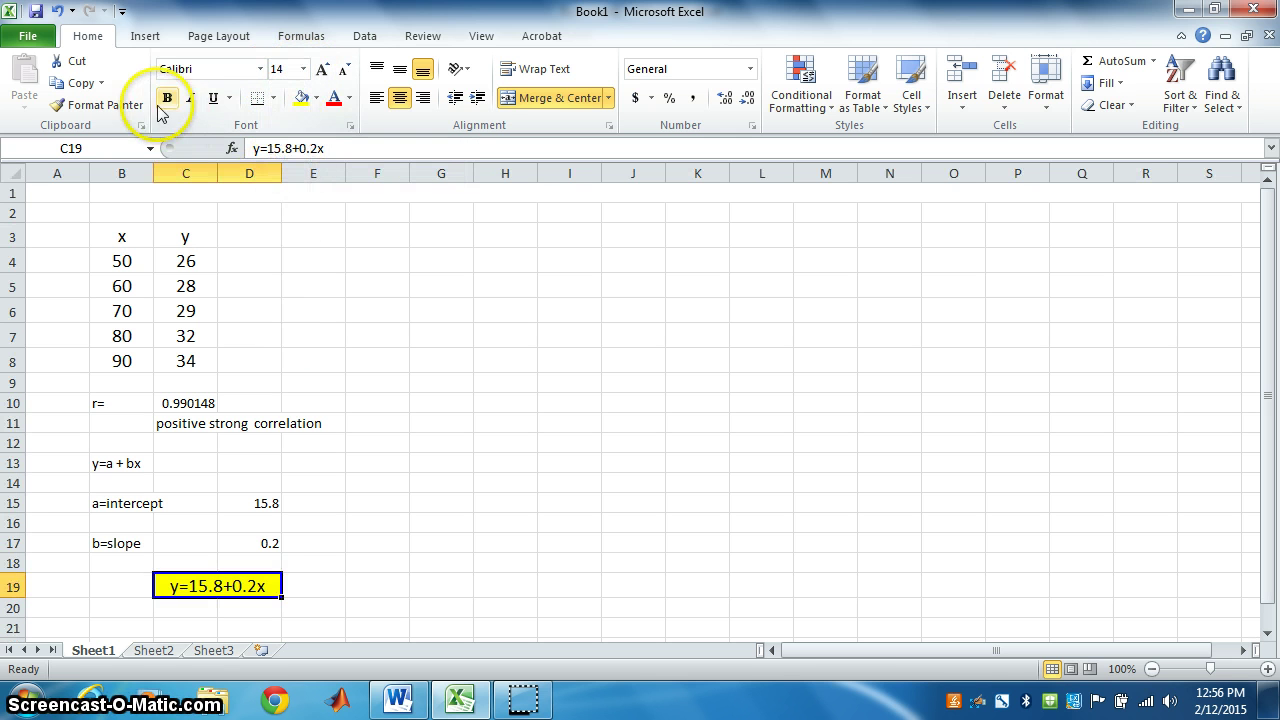
click(166, 99)
click(479, 478)
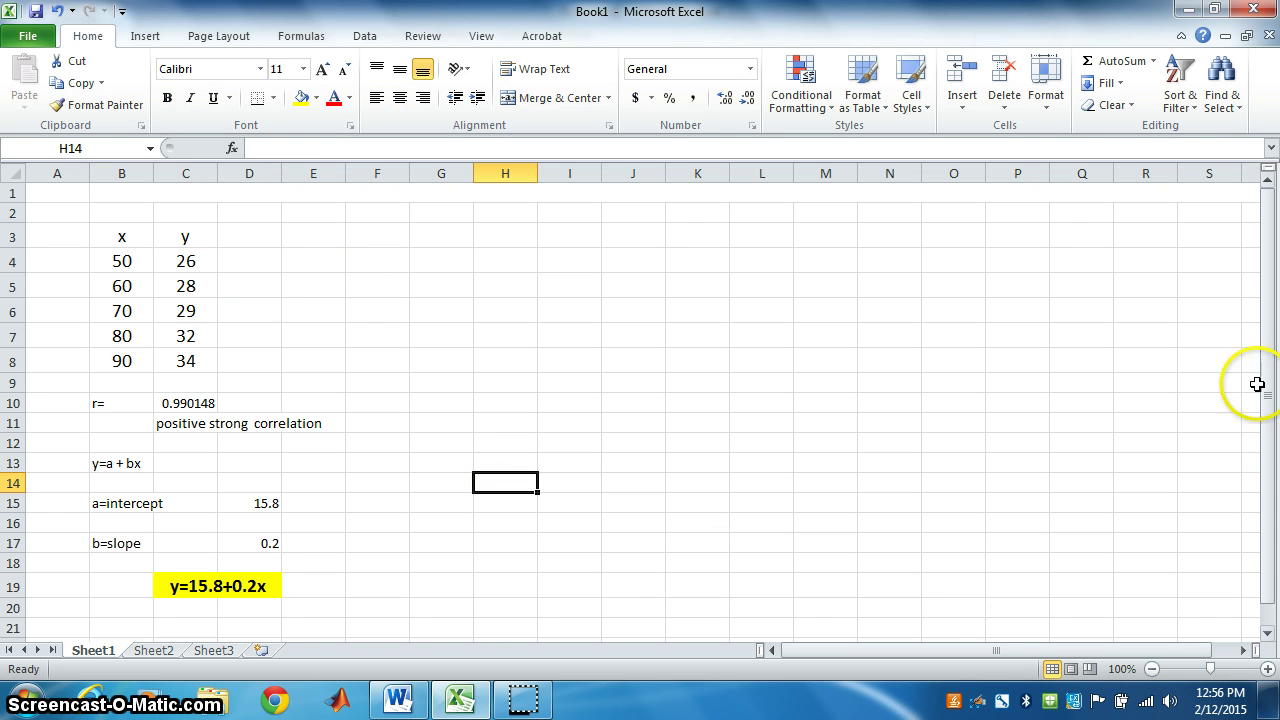
Calculate the predicted y for x = 6 in cell D21 with =15.8+0.2*6.
drag(1262, 392, 1272, 446)
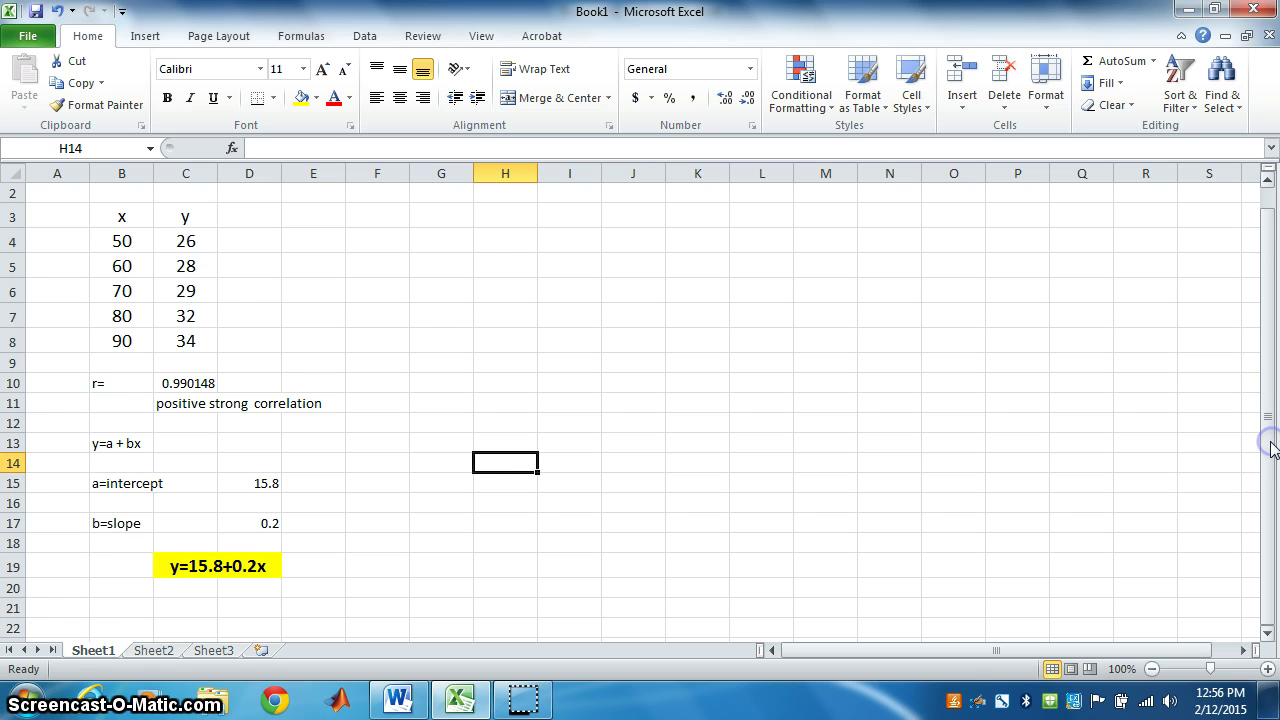
click(165, 605)
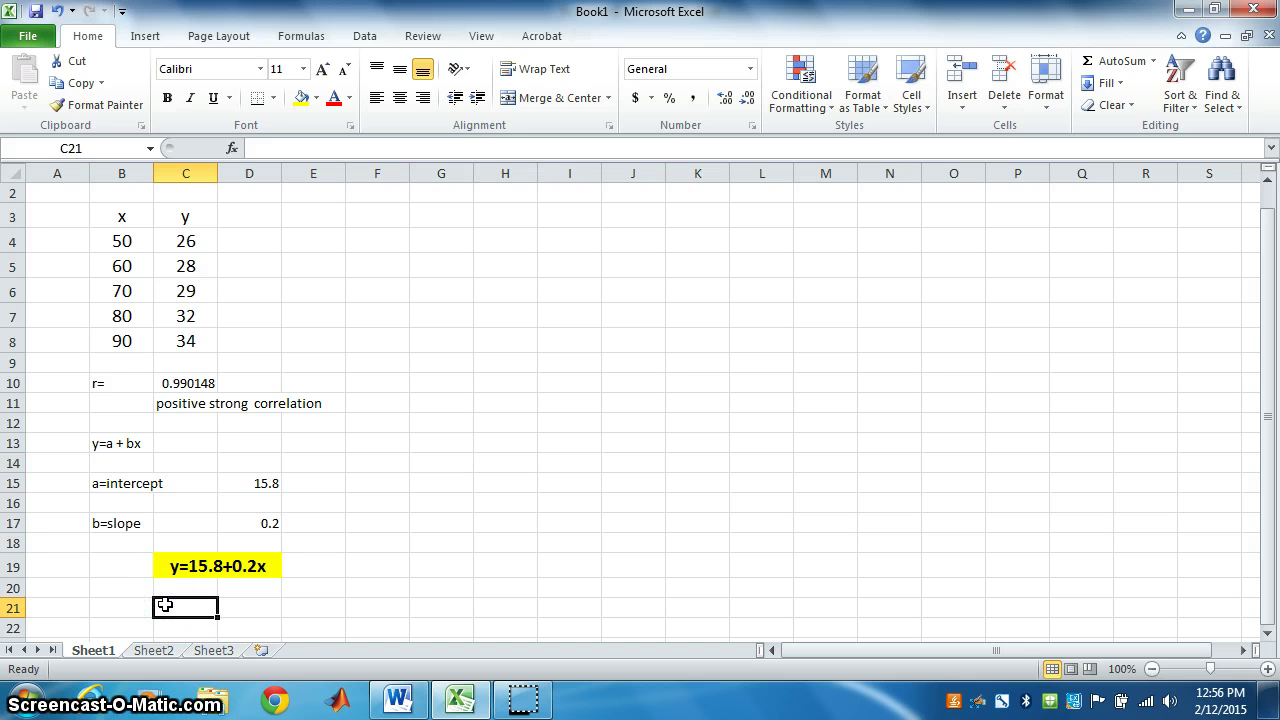
click(240, 608)
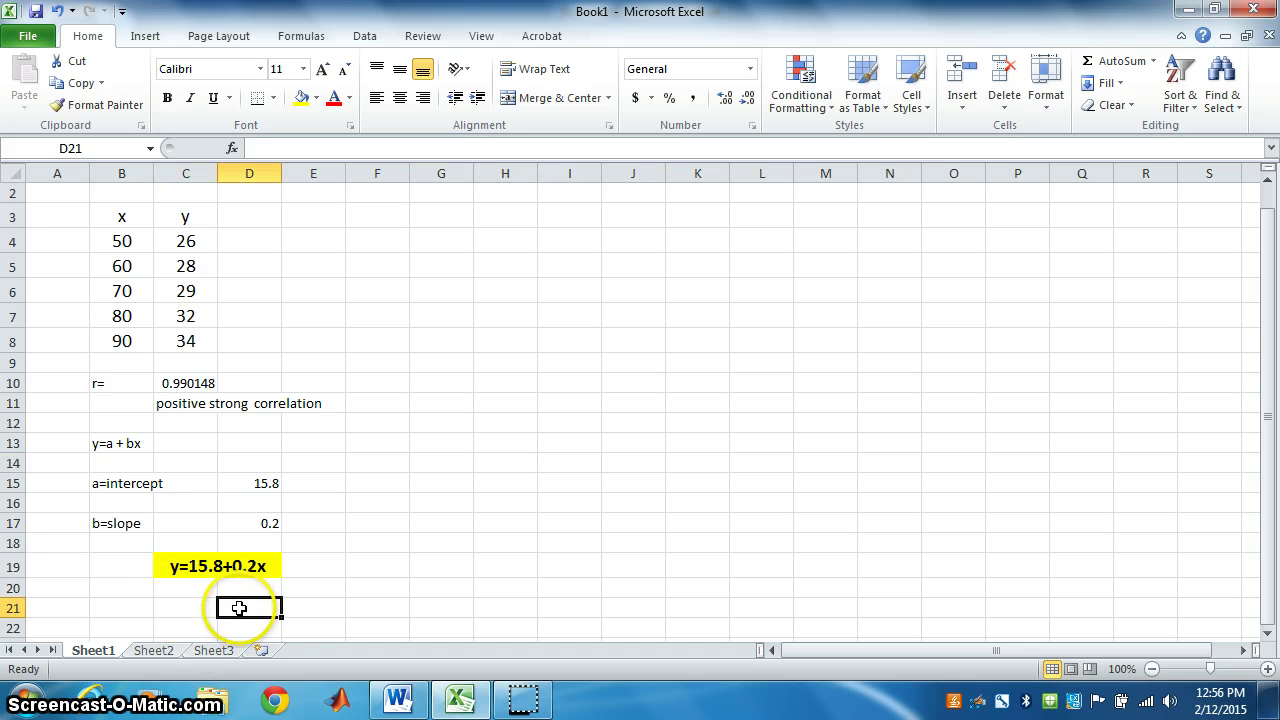
text(=15.8)
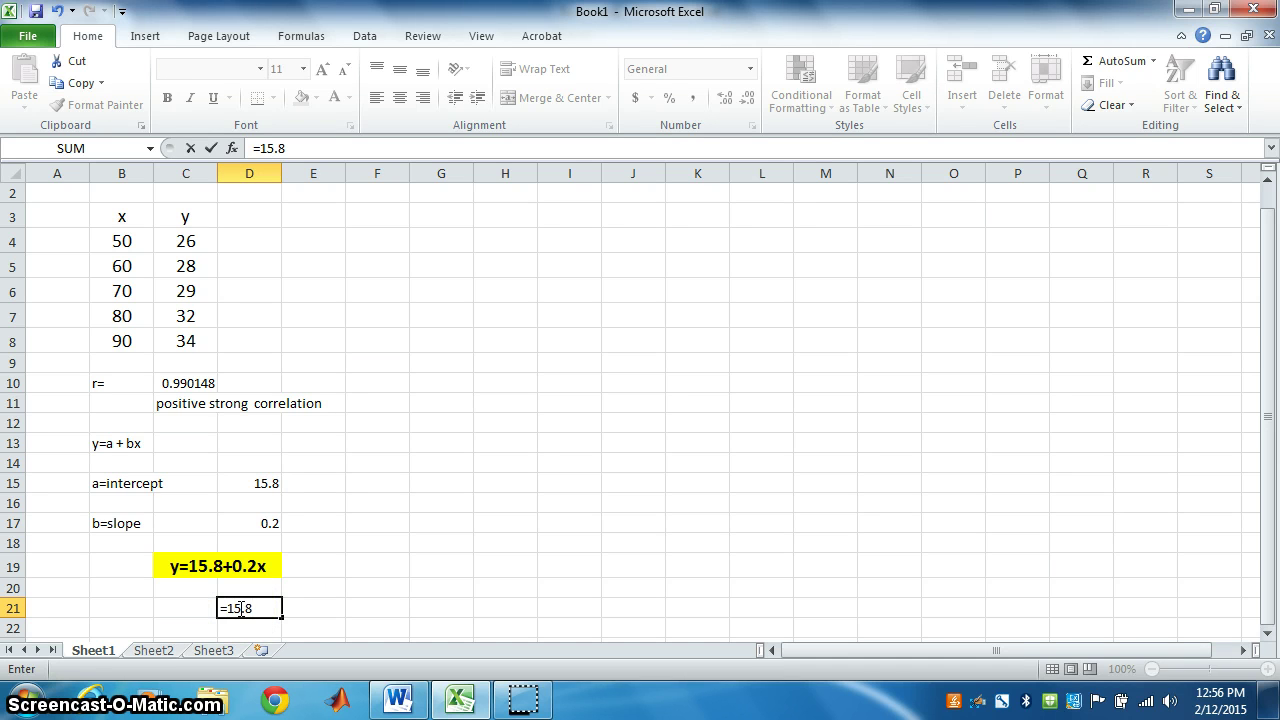
click(264, 609)
text(+0.2*6)
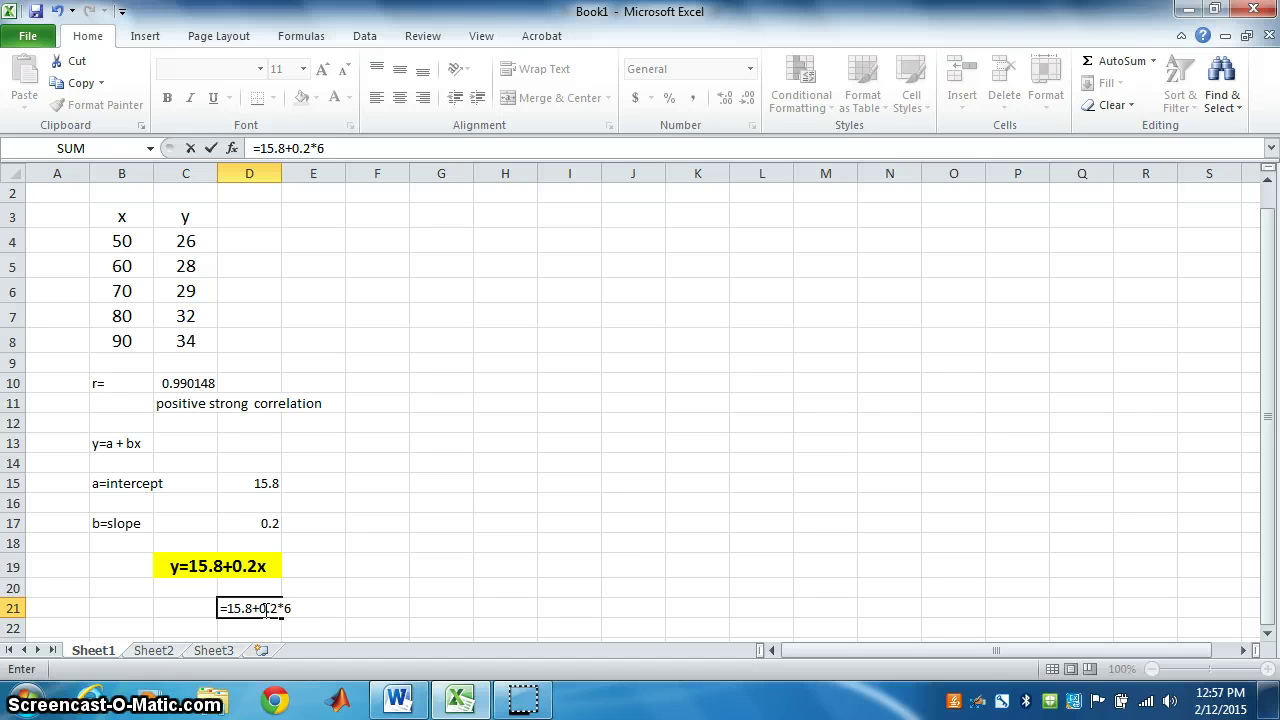
key(Return)
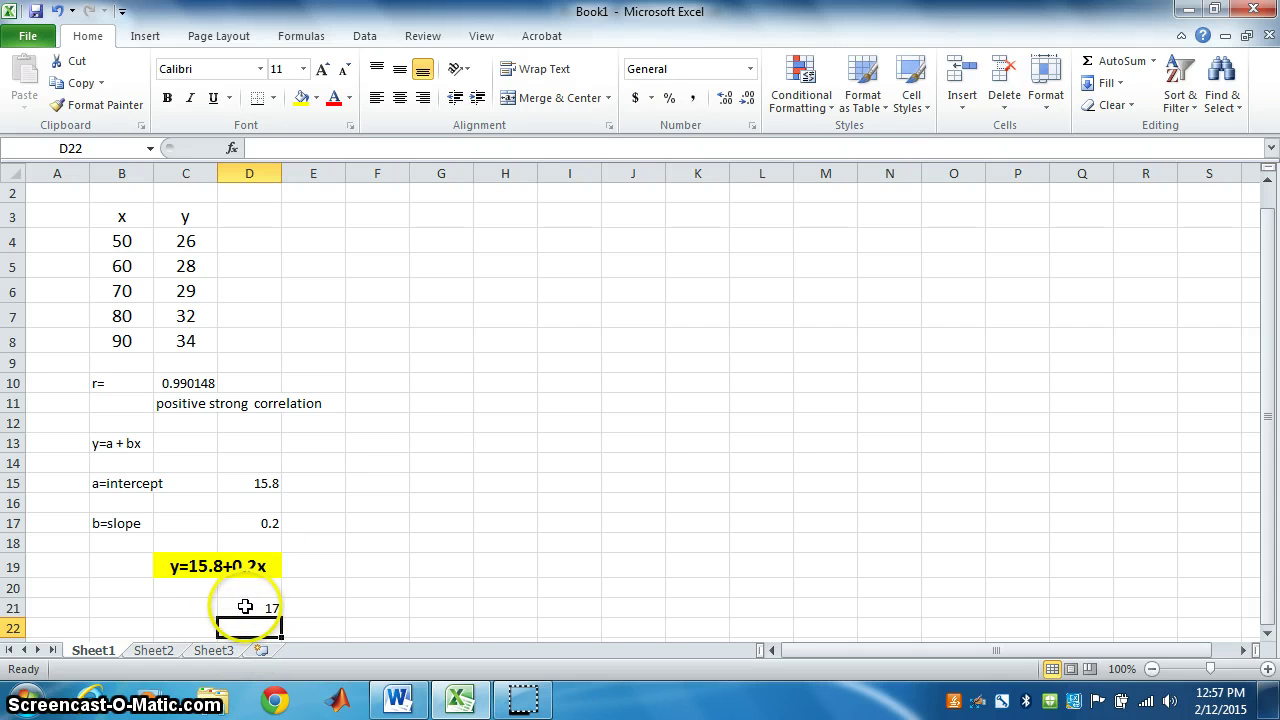
Label the prediction with "When x=6" in cell C20 and "y=" in cell C21.
click(174, 587)
text(When)
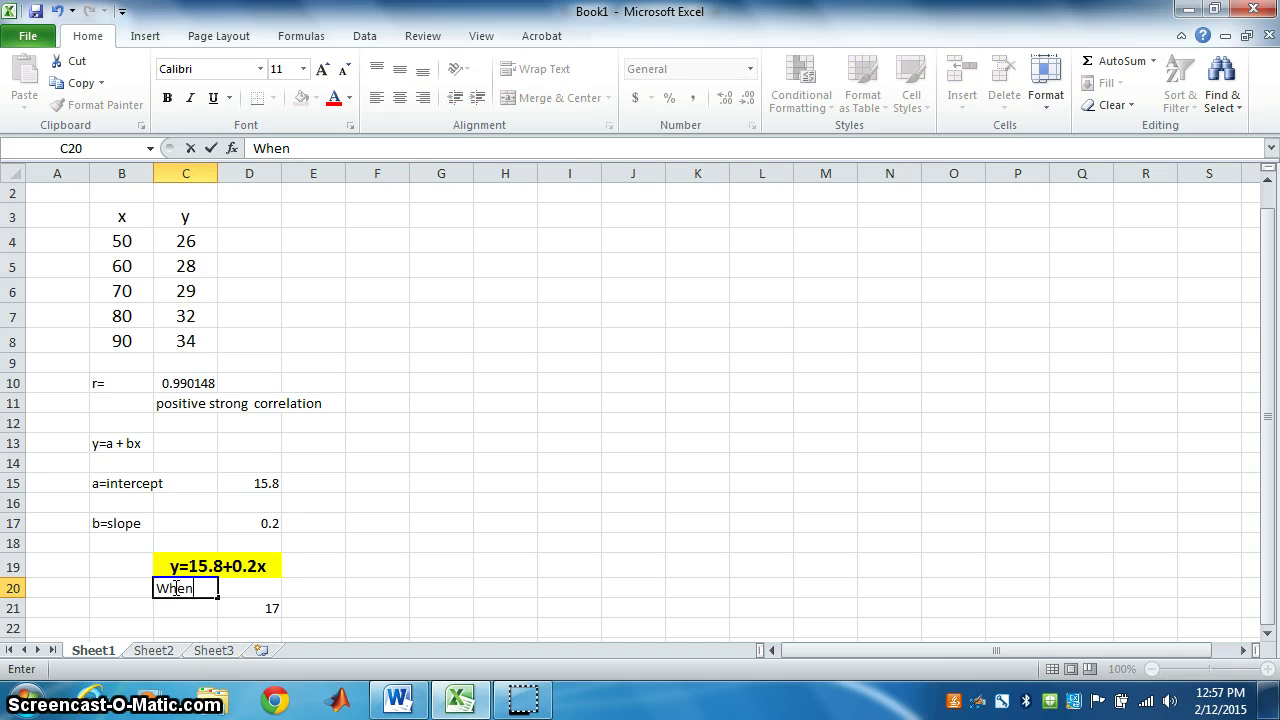
text( x=6)
click(185, 609)
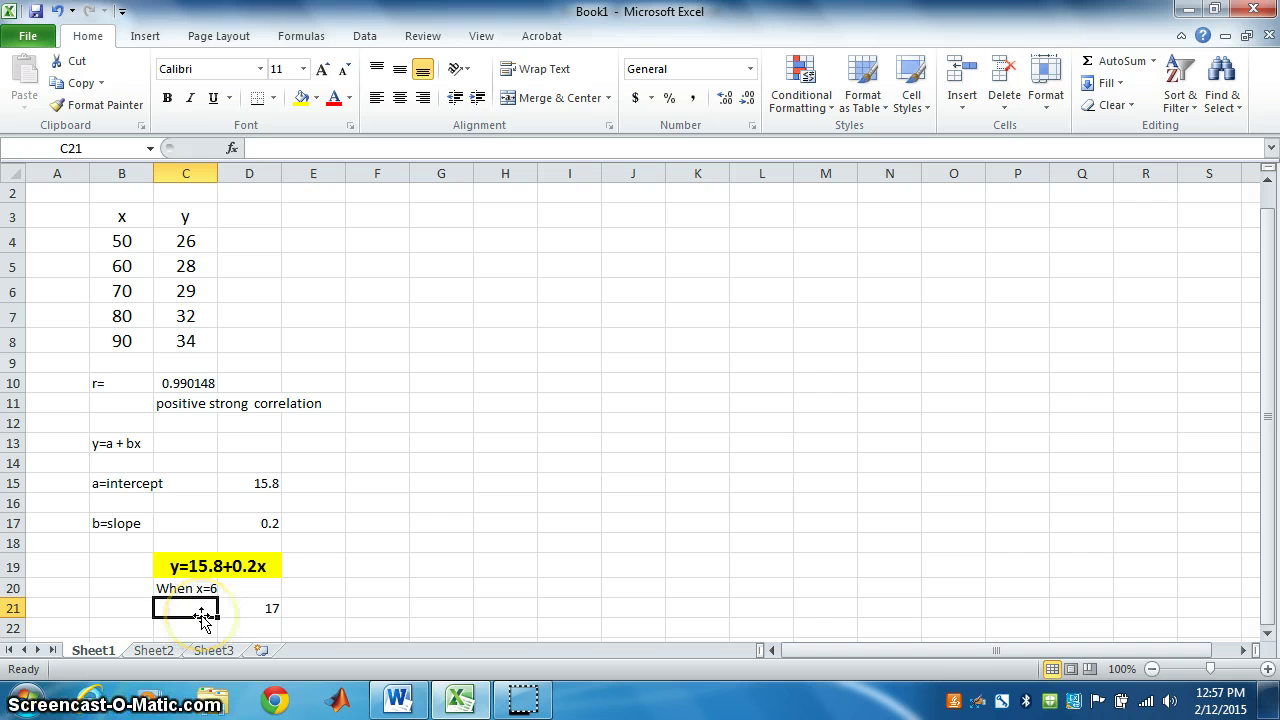
text(y=)
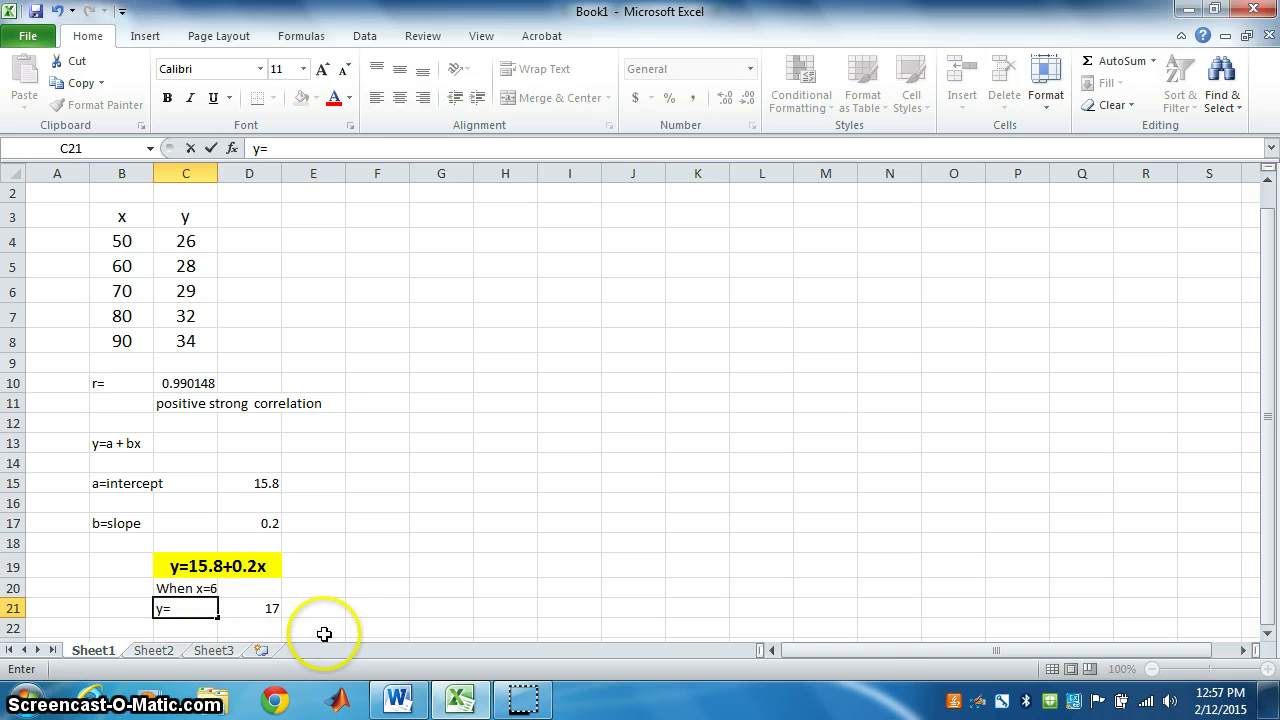